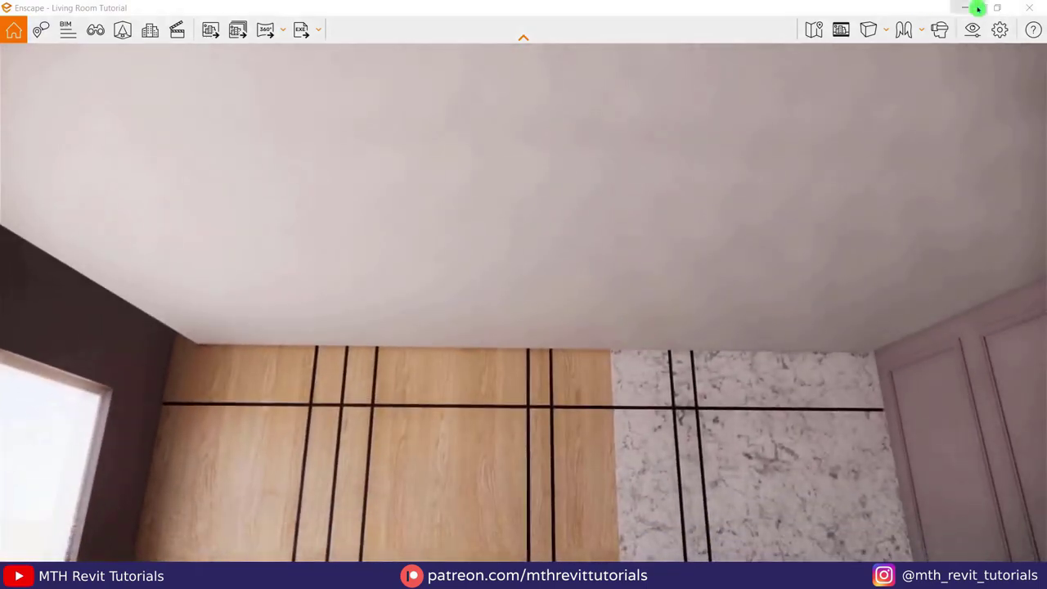
Minimize the Enscape render and open the Level 1 reflected ceiling plan.
left_click(978, 9)
double_click(939, 211)
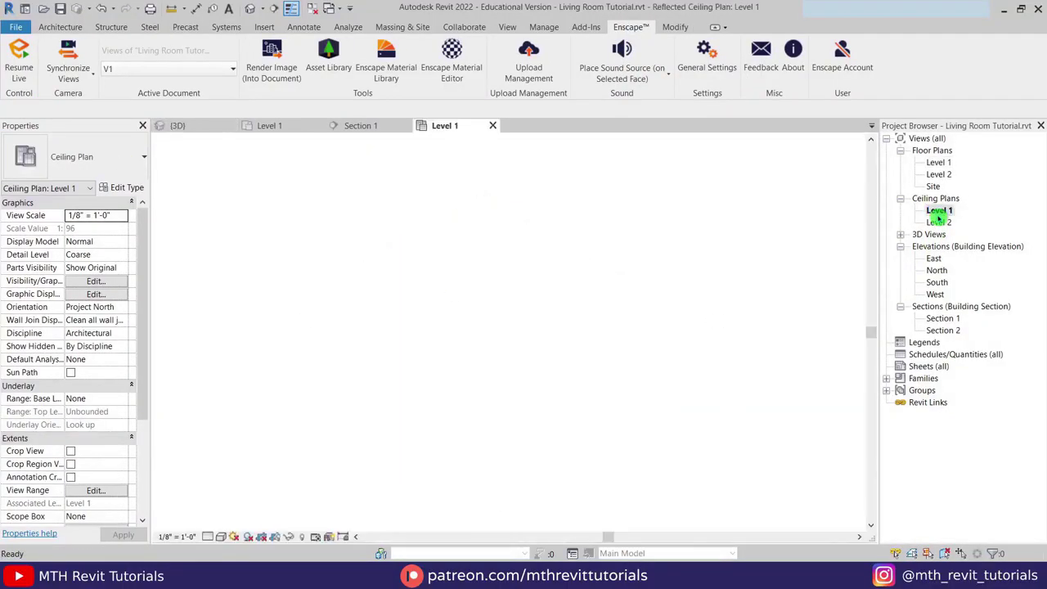
Create an in-place Generic Models element named Generic Models 2 and start a void extrusion.
scroll(523, 281, "up", 5)
scroll(491, 291, "up", 1)
scroll(491, 299, "up", 2)
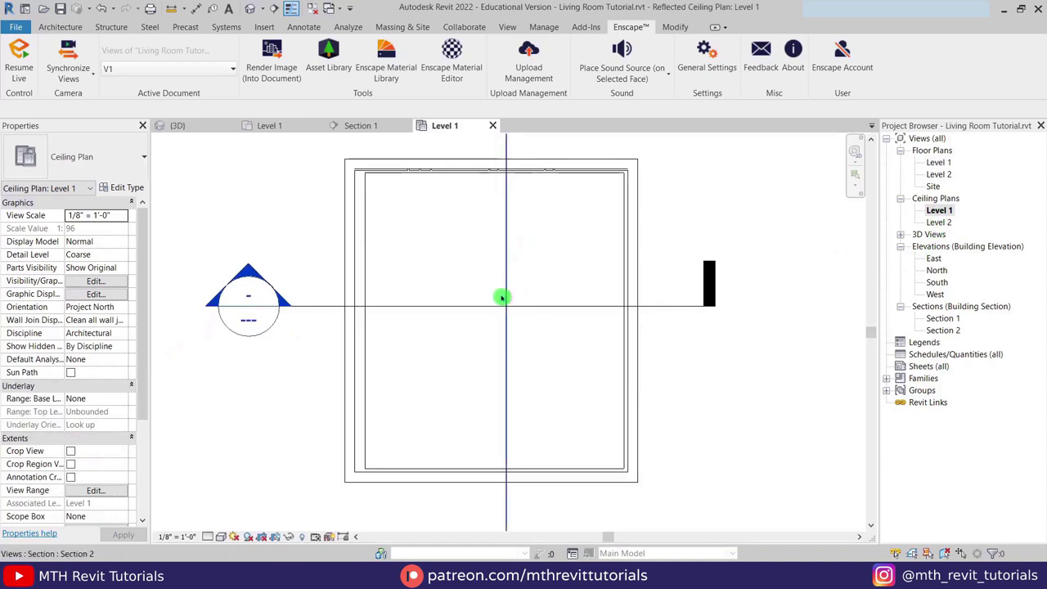
left_click(61, 28)
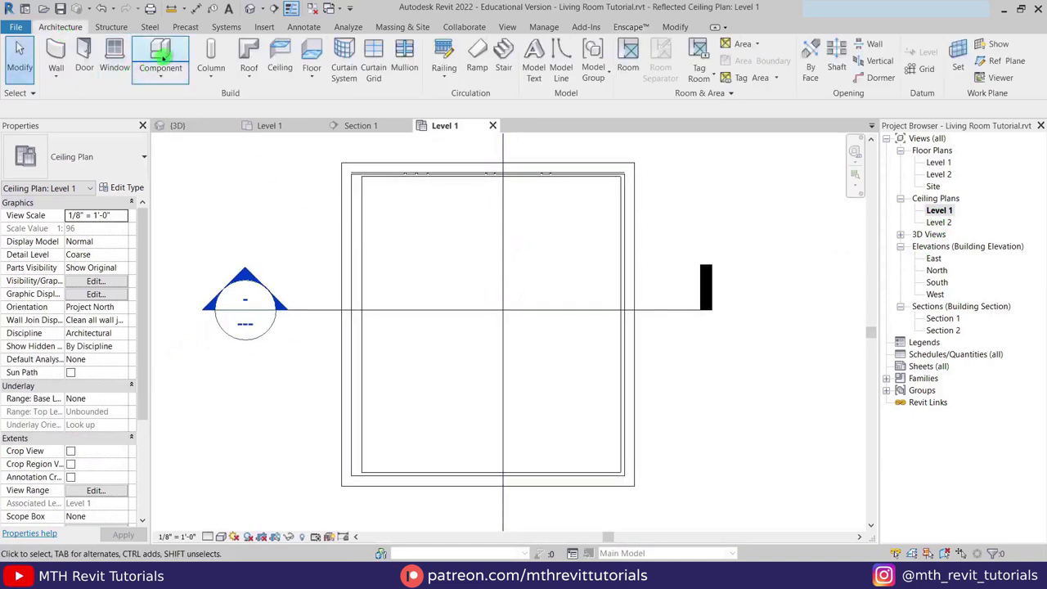
left_click(160, 77)
left_click(203, 121)
scroll(467, 229, "down", 3)
left_click(473, 285)
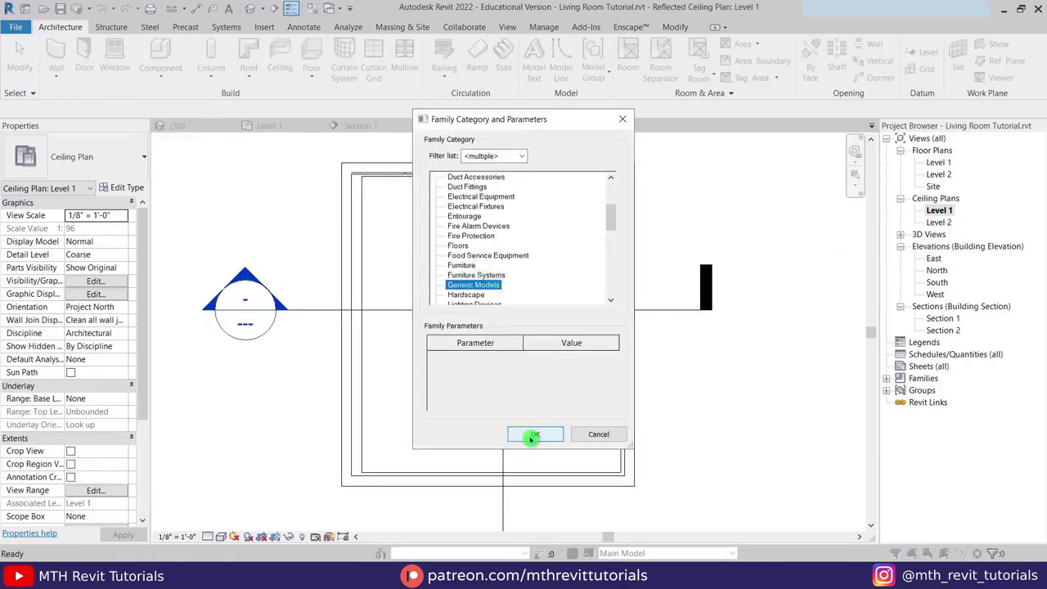
left_click(533, 434)
left_click(469, 313)
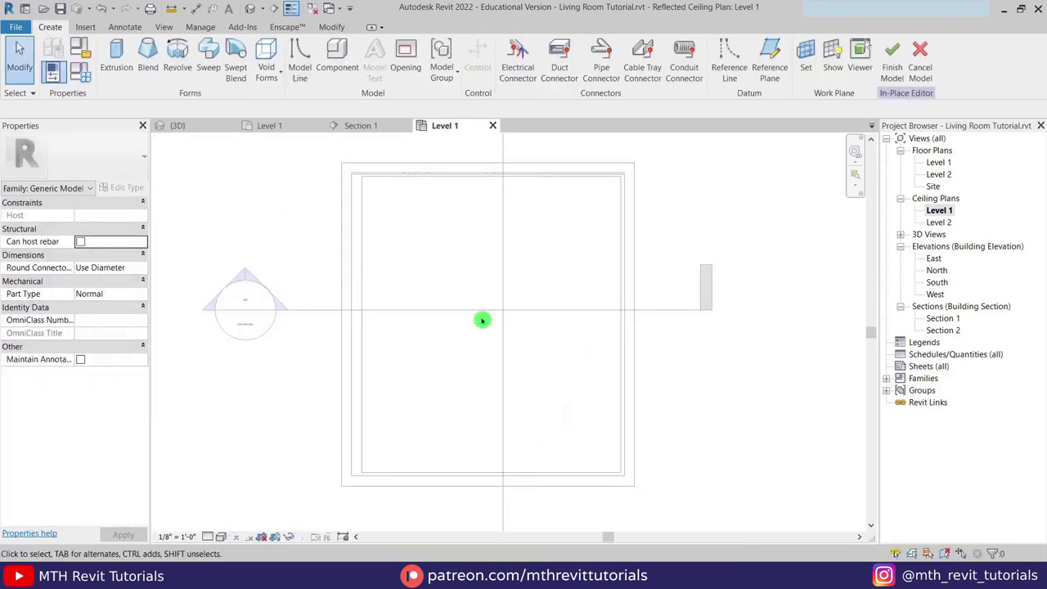
left_click(274, 80)
left_click(287, 98)
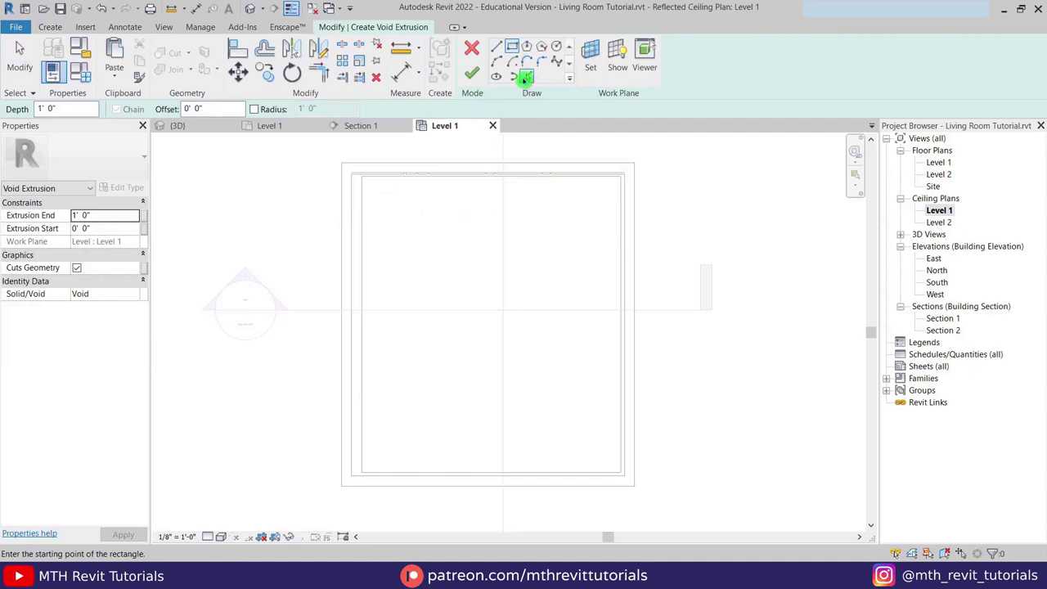
Pick ceiling edges with offsets to sketch two 6-inch-wide groove strips inset 2'6".
left_click(525, 78)
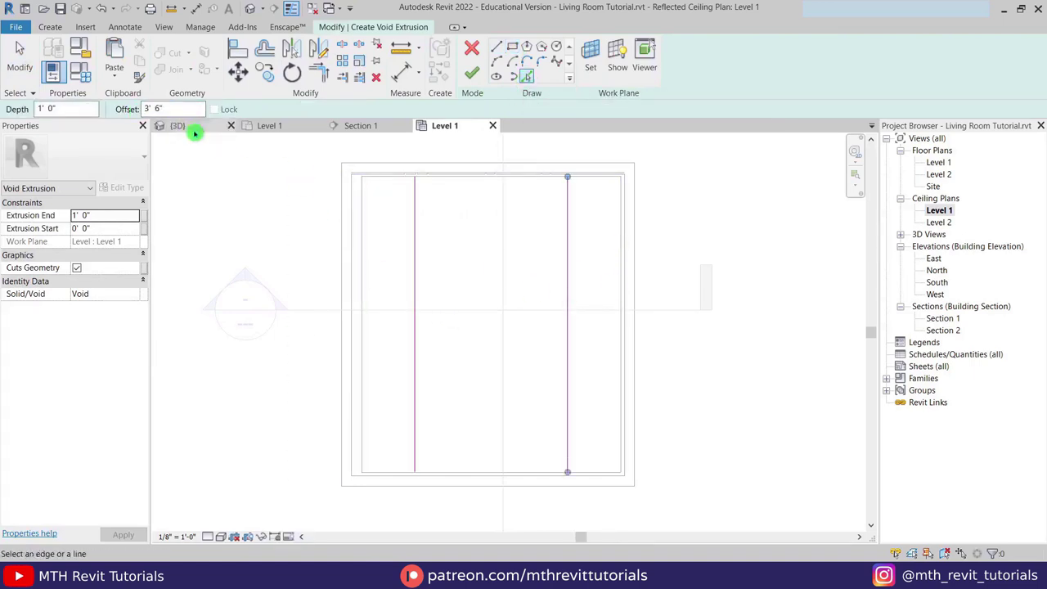
left_click(415, 257)
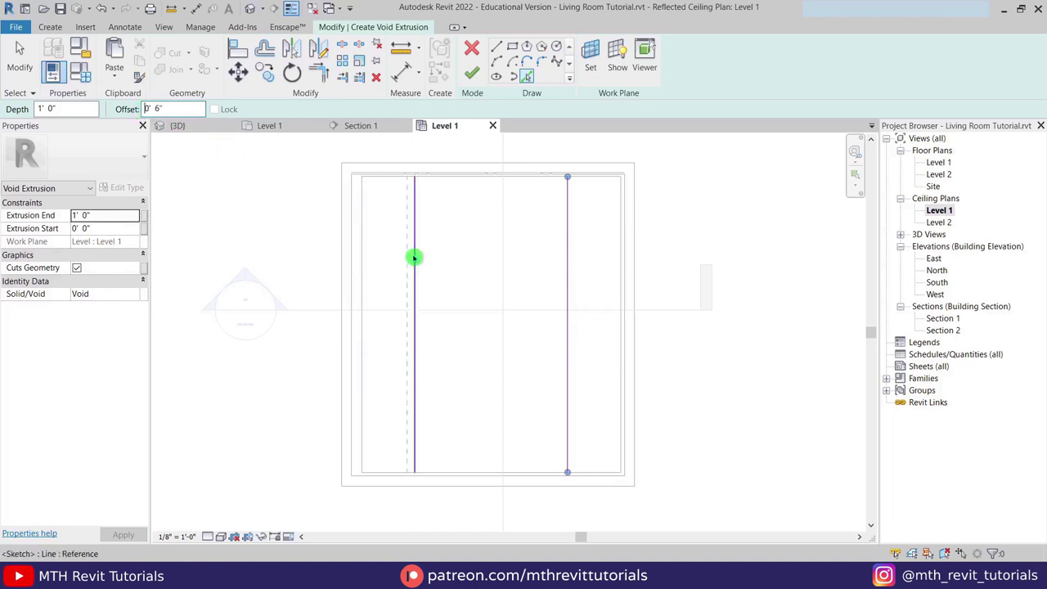
left_click(559, 292)
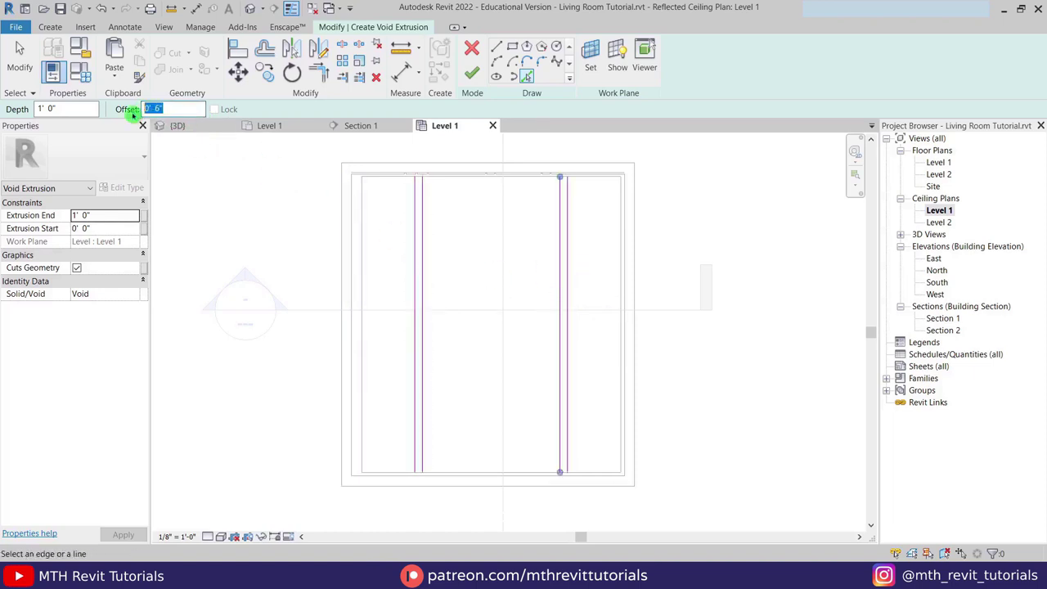
type("2")
key("BackSpace")
type("6")
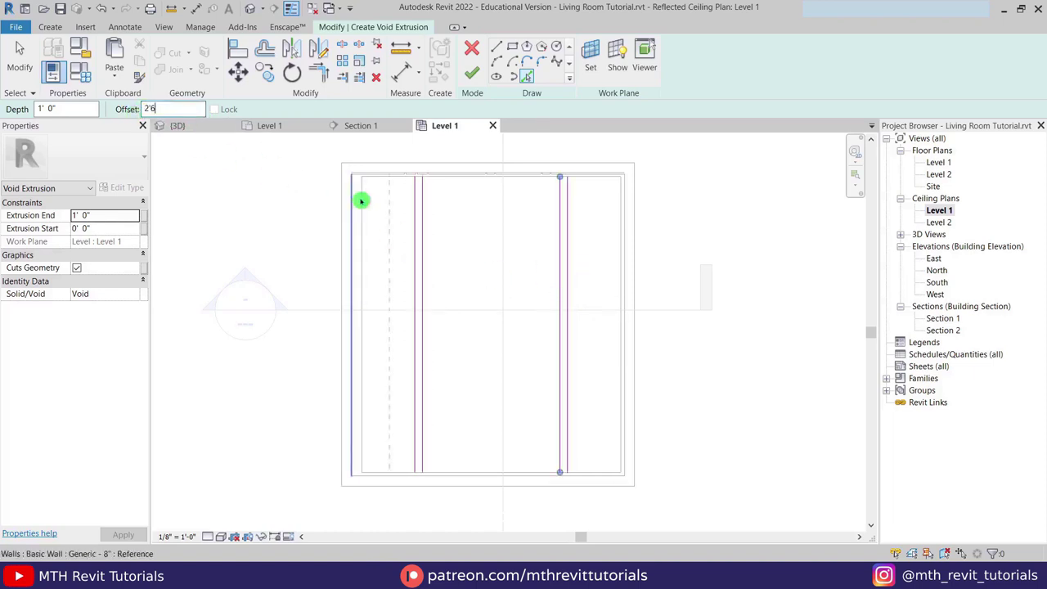
left_click(450, 182)
left_click(490, 470)
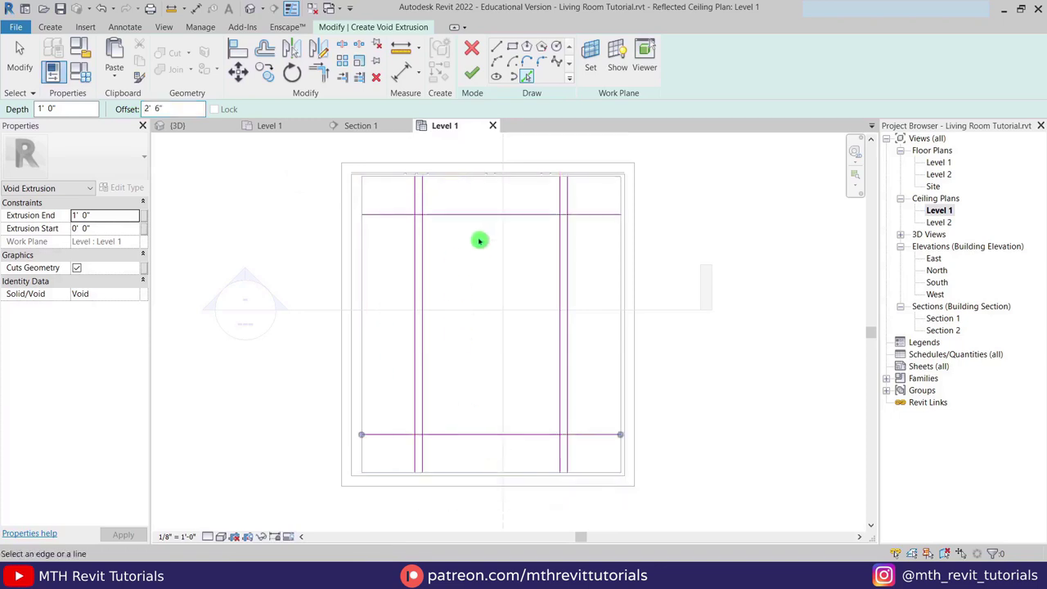
Trim the top groove sketch lines into closed rectangle corners.
key("s")
key("l")
scroll(426, 434, "up", 3)
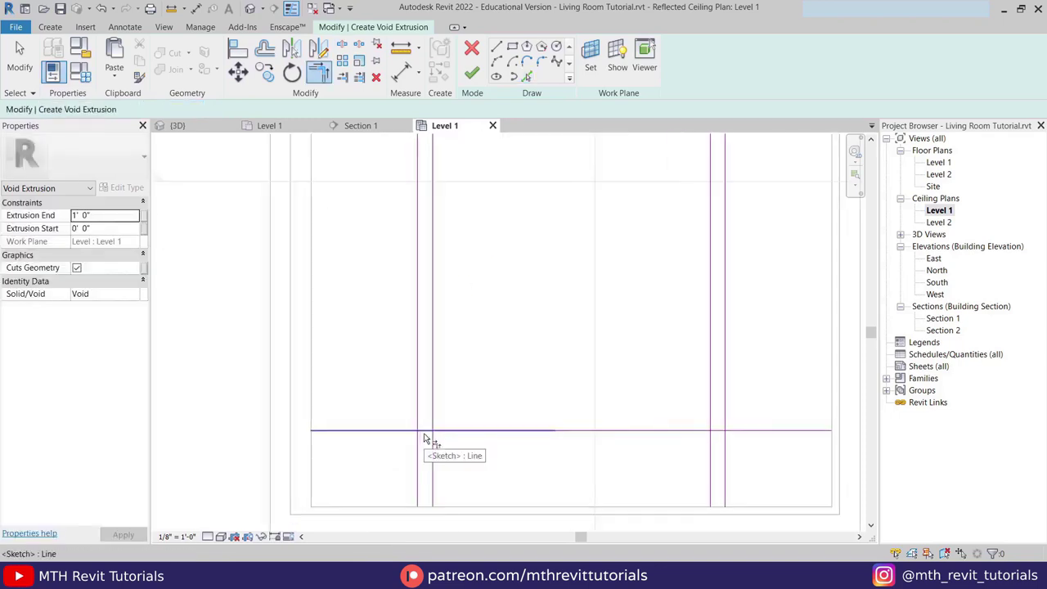
key("t")
key("r")
scroll(450, 278, "down", 2)
scroll(417, 232, "up", 2)
left_click(419, 231)
left_click(420, 233)
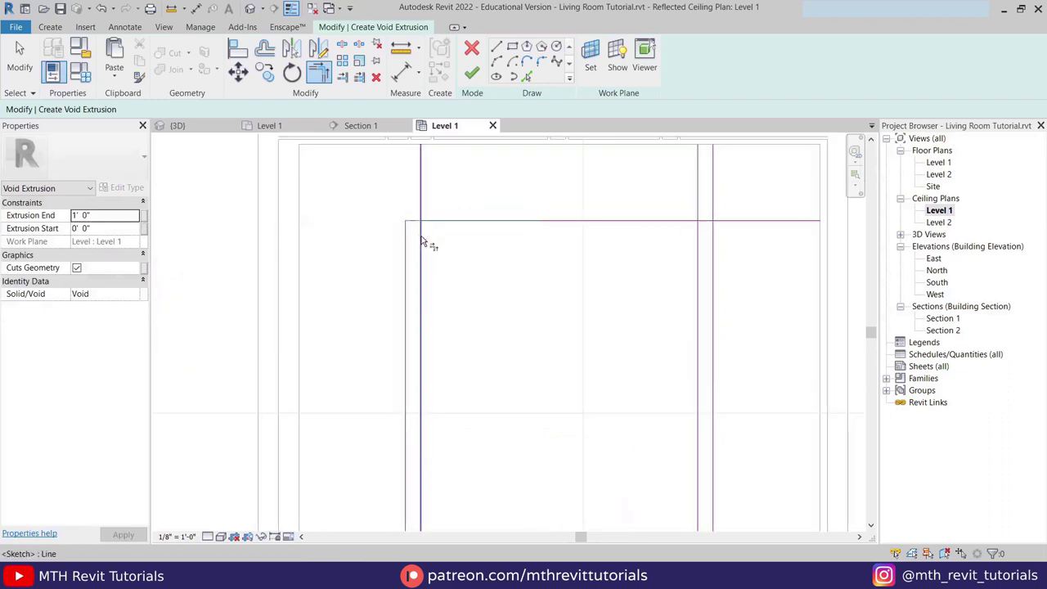
left_click(701, 232)
left_click(716, 245)
Close the right rectangle's bottom corner and finish the void extrusion sketch.
scroll(681, 203, "down", 1)
scroll(682, 202, "down", 2)
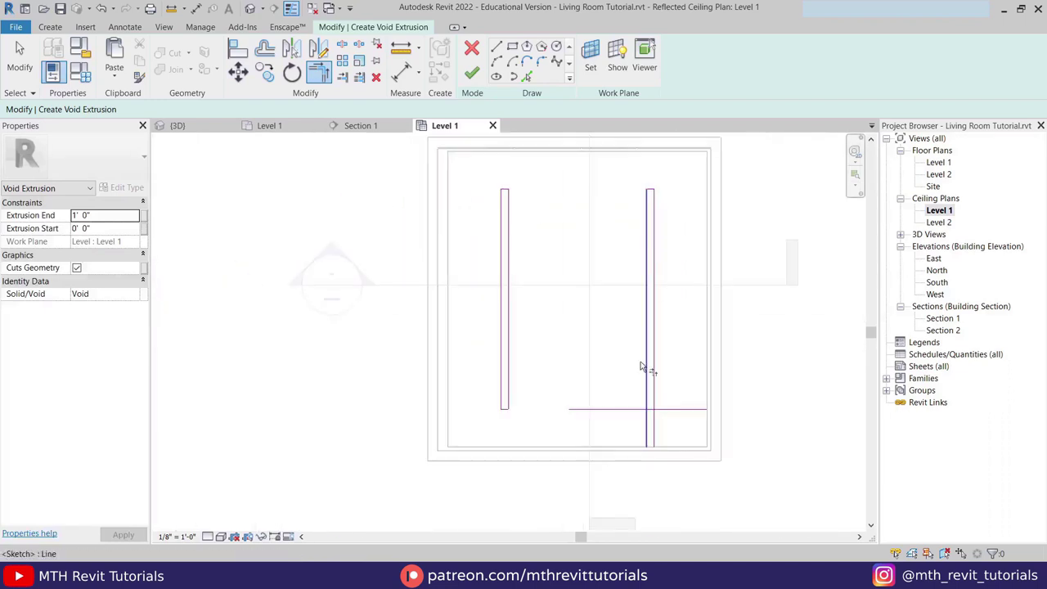
scroll(655, 439, "up", 3)
left_click(654, 442)
left_click(666, 436)
scroll(666, 435, "down", 3)
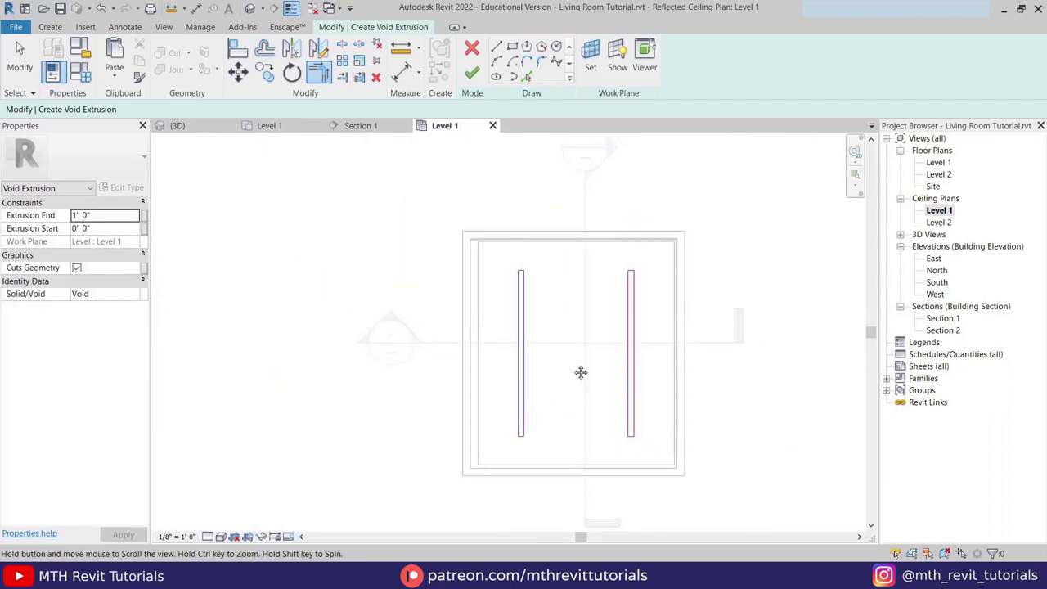
scroll(580, 371, "up", 1)
left_click(471, 73)
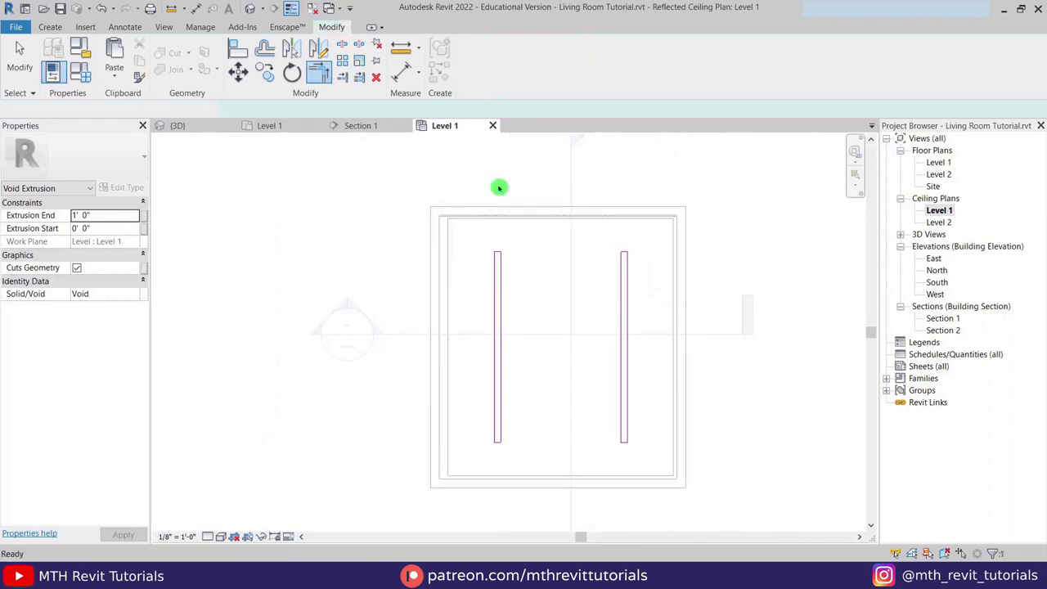
In Section 1, extend the void upward so its top sits at the ceiling's midpoint.
double_click(362, 320)
left_click_drag(471, 491, 465, 282)
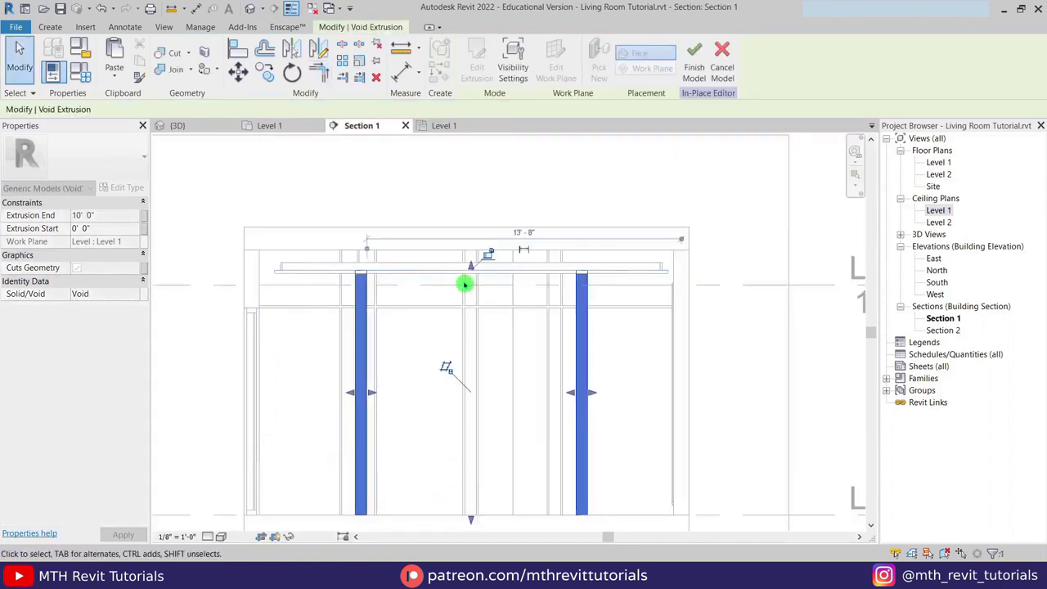
scroll(465, 283, "up", 3)
scroll(434, 253, "up", 1)
left_click_drag(547, 250, 546, 263)
scroll(547, 253, "up", 2)
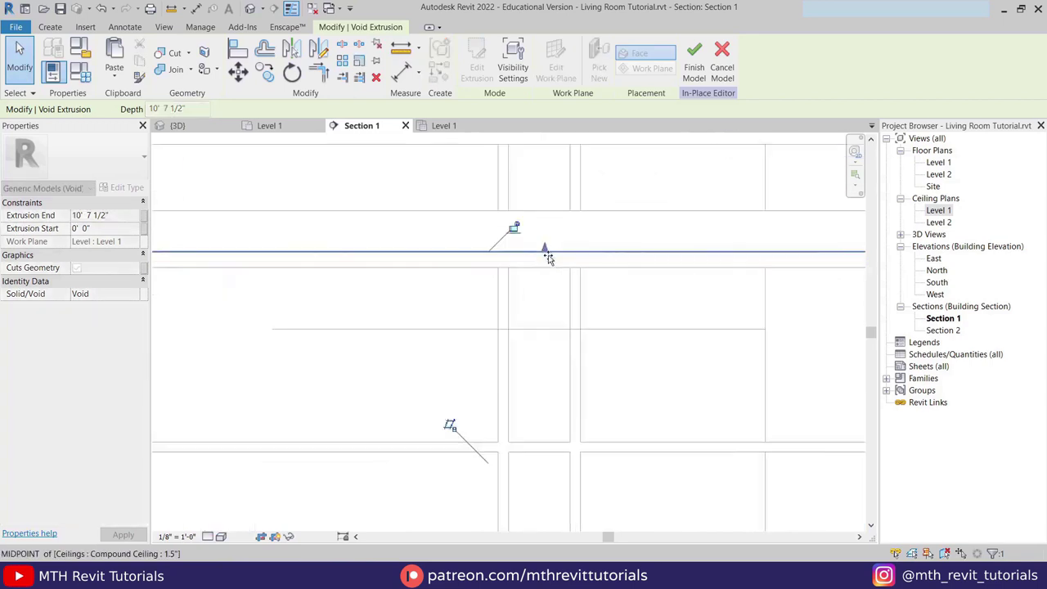
scroll(545, 261, "up", 2)
middle_click_drag(539, 265, 374, 381)
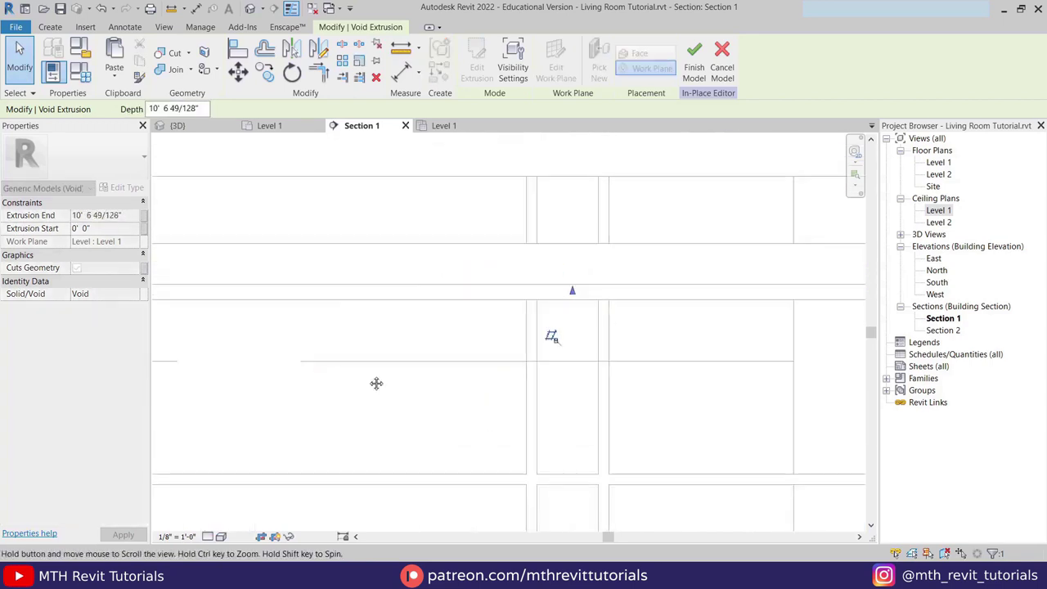
Cut the groove void out of the ceiling band with Geometry > Cut.
left_click(295, 286)
scroll(343, 302, "down", 2)
left_click(368, 316)
scroll(367, 315, "down", 3)
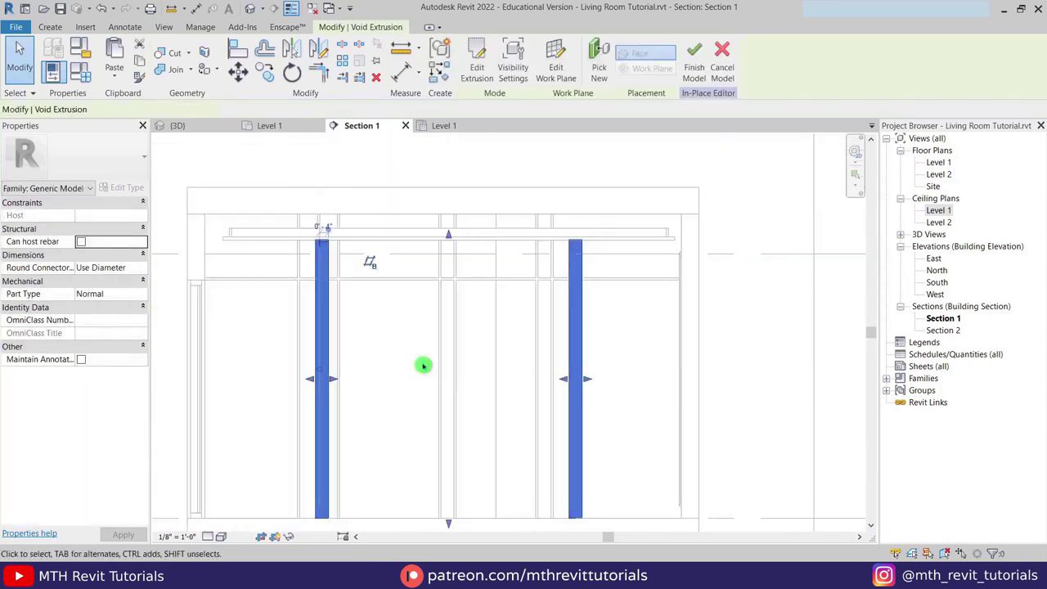
left_click(319, 243)
scroll(320, 247, "up", 4)
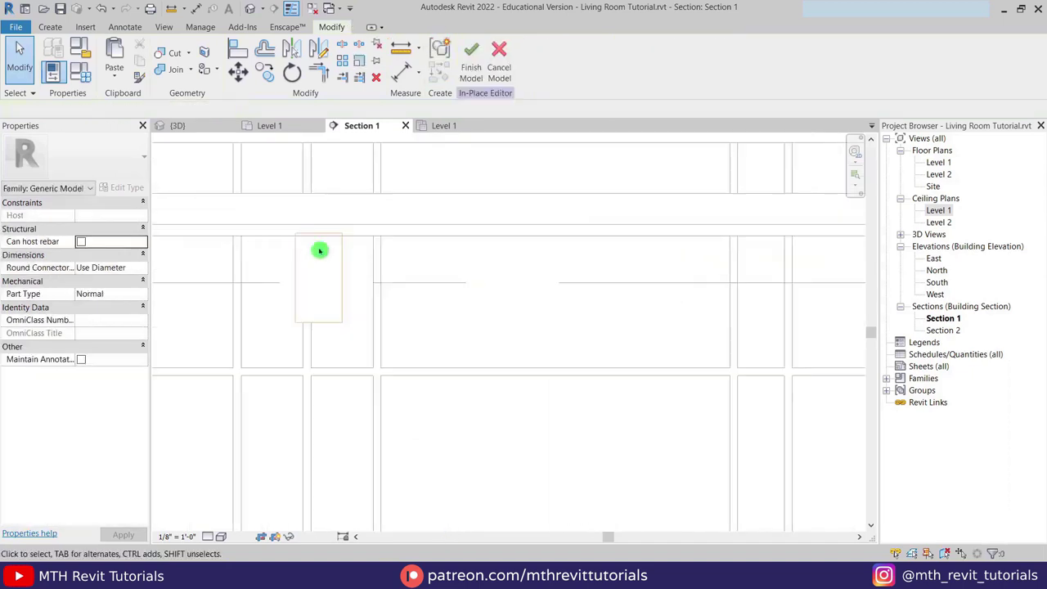
left_click(356, 234)
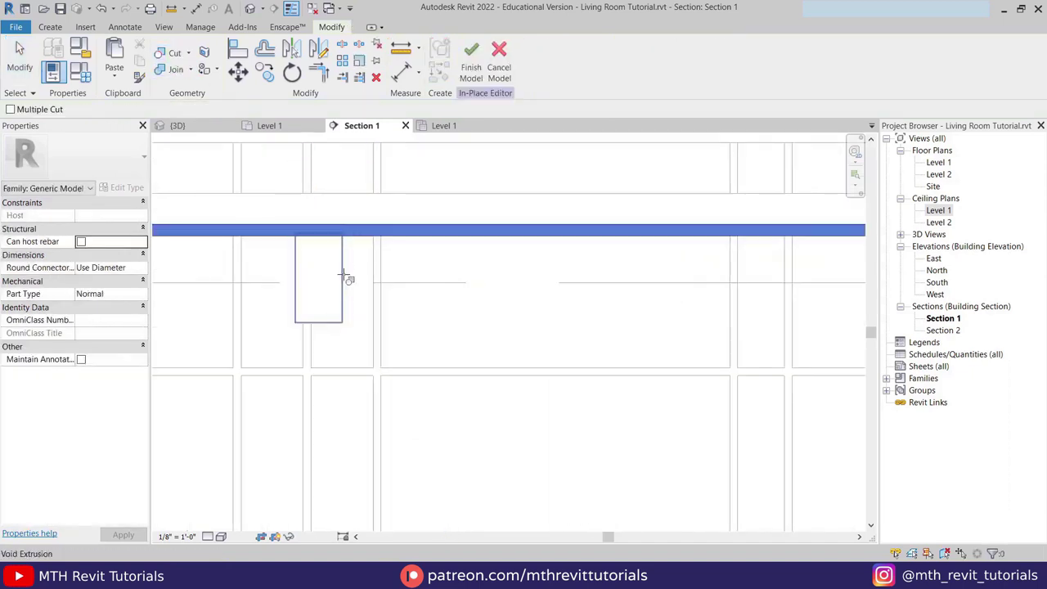
left_click(351, 270)
left_click(195, 127)
left_click(354, 126)
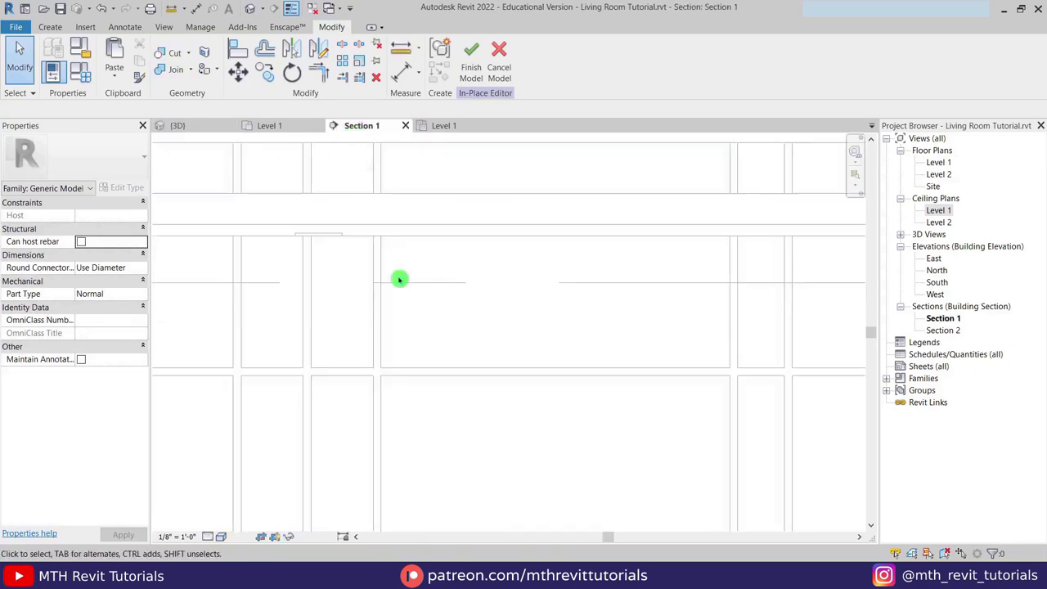
scroll(411, 237, "down", 2)
Finish the in-place model and isolate the ceiling in a 3D section box.
left_click(479, 82)
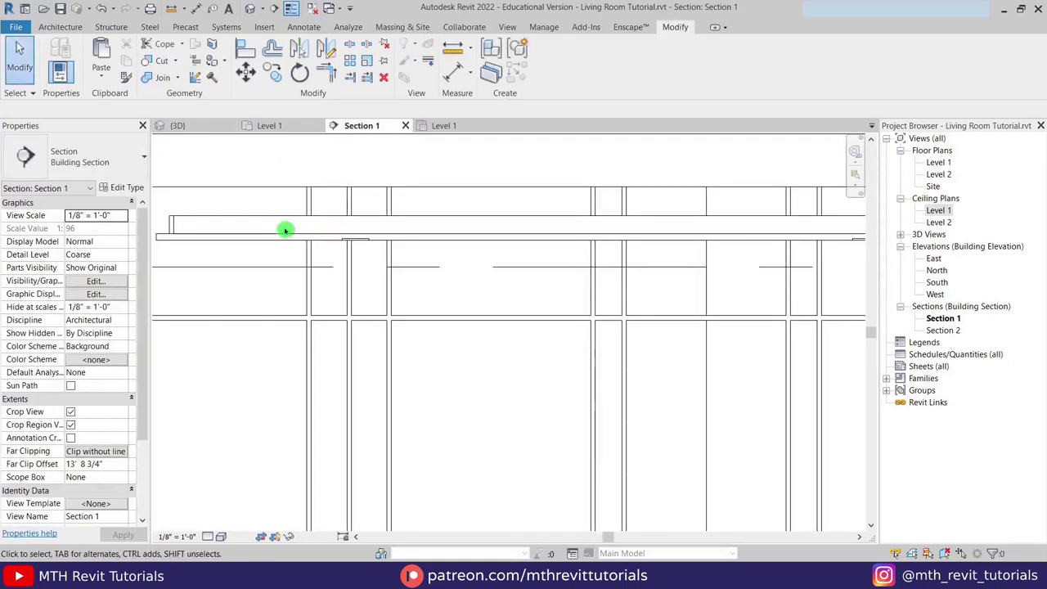
left_click(220, 238)
key("b")
key("x")
mouse_move(284, 296)
middle_mouse_down("shift")
mouse_move(507, 315)
mouse_move(341, 339)
mouse_move(449, 458)
mouse_move(227, 70)
middle_mouse_up("shift")
key("Escape")
scroll(500, 317, "up", 4)
scroll(449, 458, "up", 4)
Paint the ceiling's groove face with the 00 - Groove material.
left_click(220, 64)
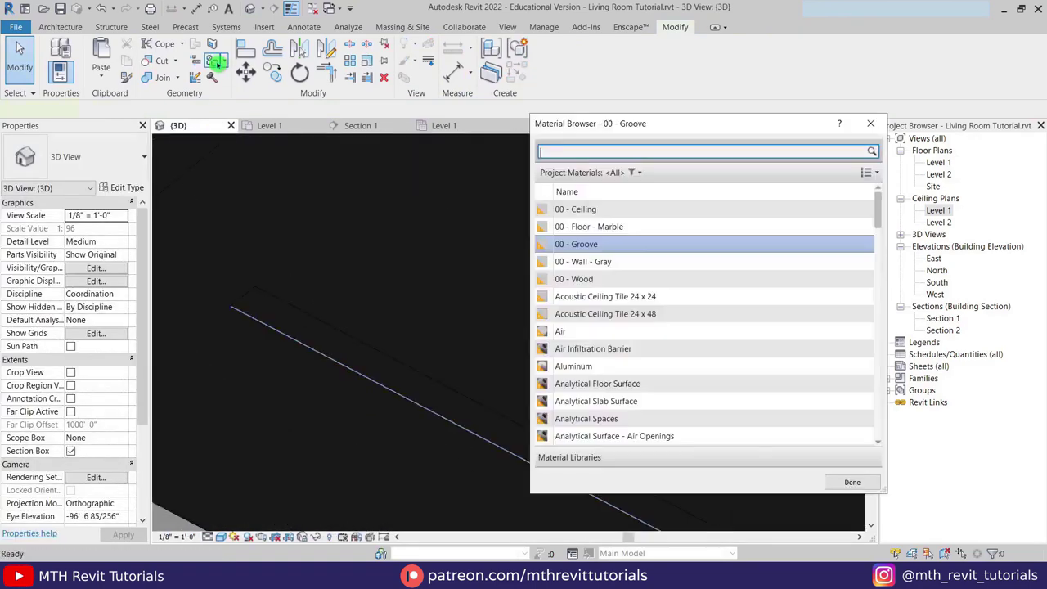
scroll(253, 302, "up", 2)
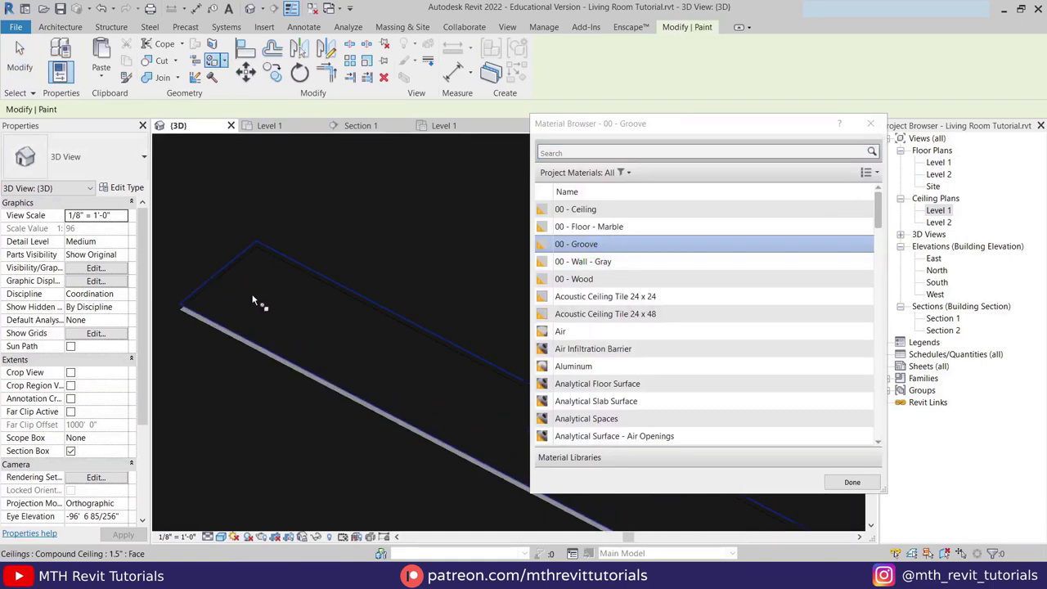
mouse_move(210, 297)
middle_mouse_down("shift")
mouse_move(350, 226)
mouse_move(222, 362)
mouse_move(350, 402)
mouse_move(428, 378)
mouse_move(466, 400)
mouse_move(458, 381)
mouse_move(276, 416)
mouse_move(252, 437)
mouse_move(344, 406)
mouse_move(338, 373)
middle_mouse_up("shift")
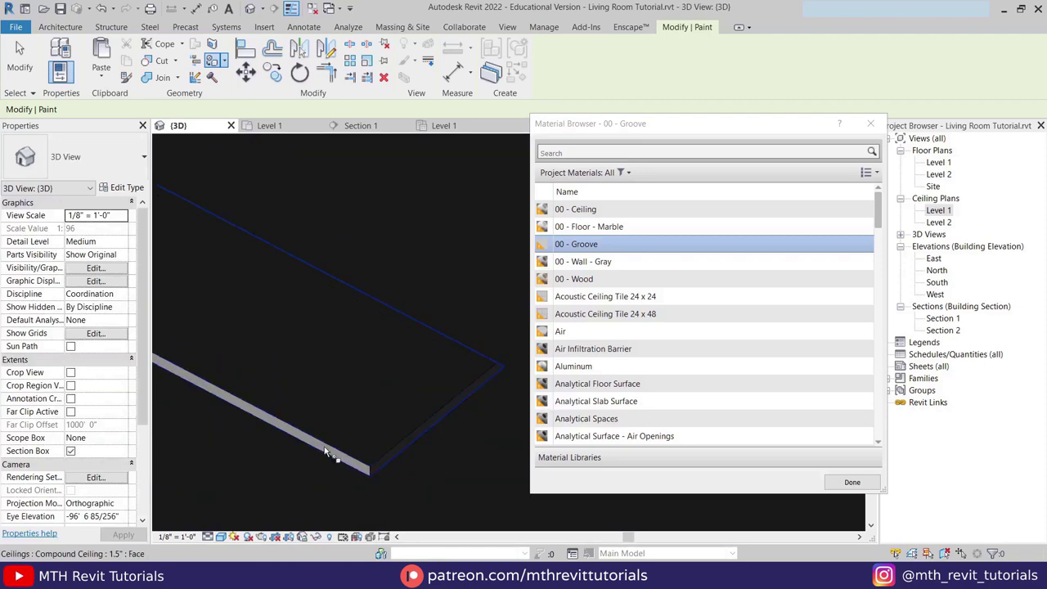
middle_click_drag(354, 453, 475, 432)
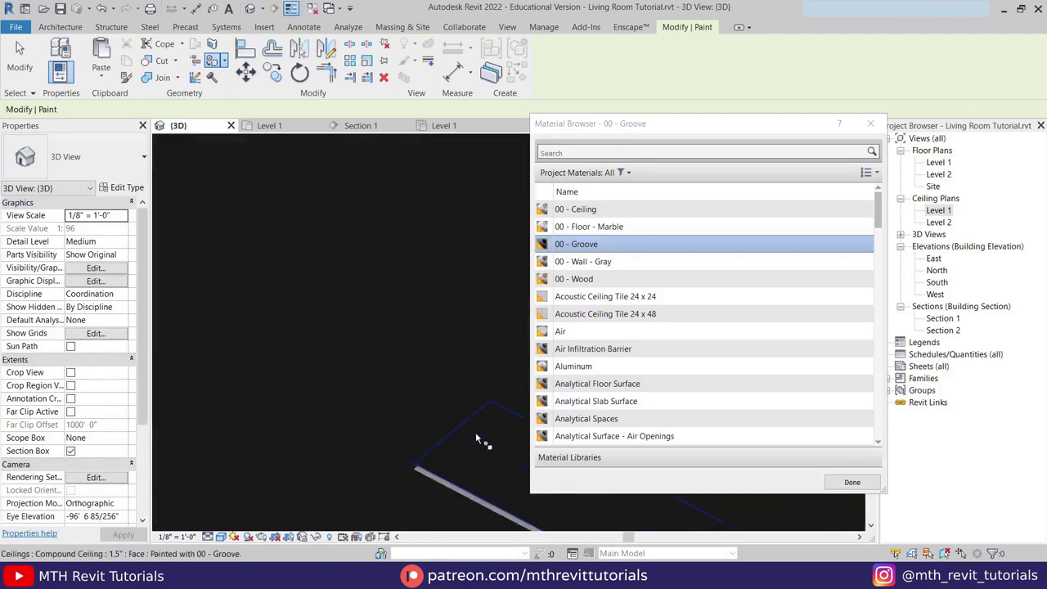
key("Escape")
Start Enscape full screen and look up at the dark ceiling grooves.
scroll(376, 318, "up", 3)
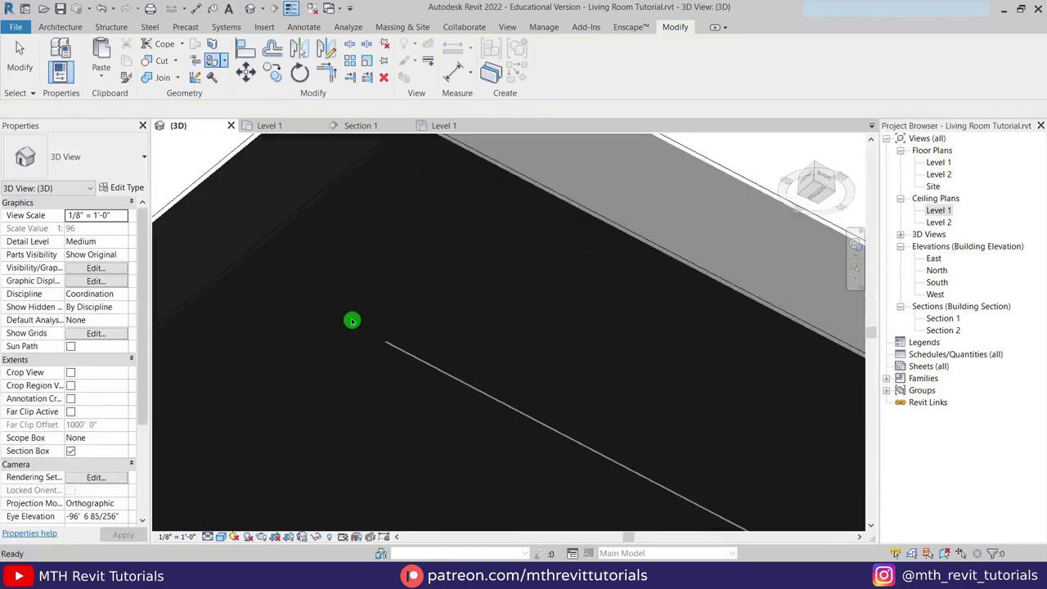
scroll(358, 384, "down", 5)
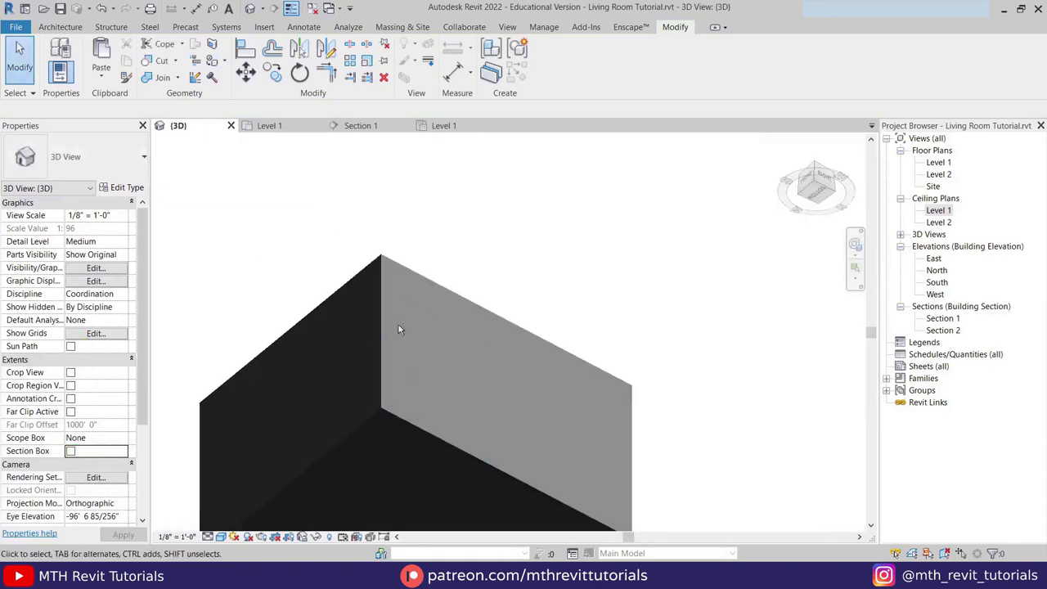
mouse_move(397, 280)
middle_mouse_down("shift")
mouse_move(382, 328)
mouse_move(568, 456)
middle_mouse_up("shift")
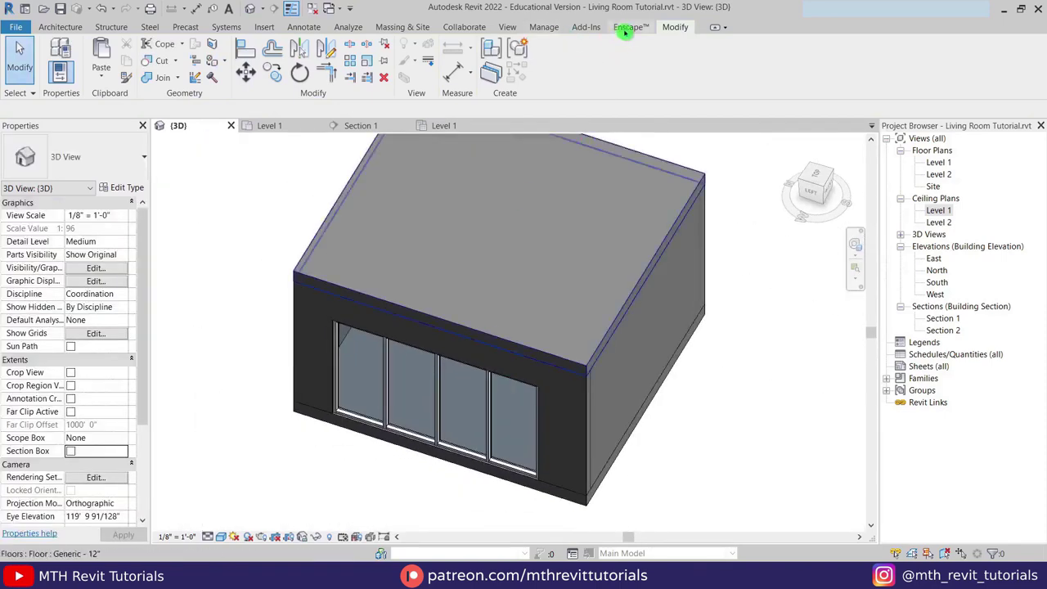
left_click(624, 33)
left_click(22, 65)
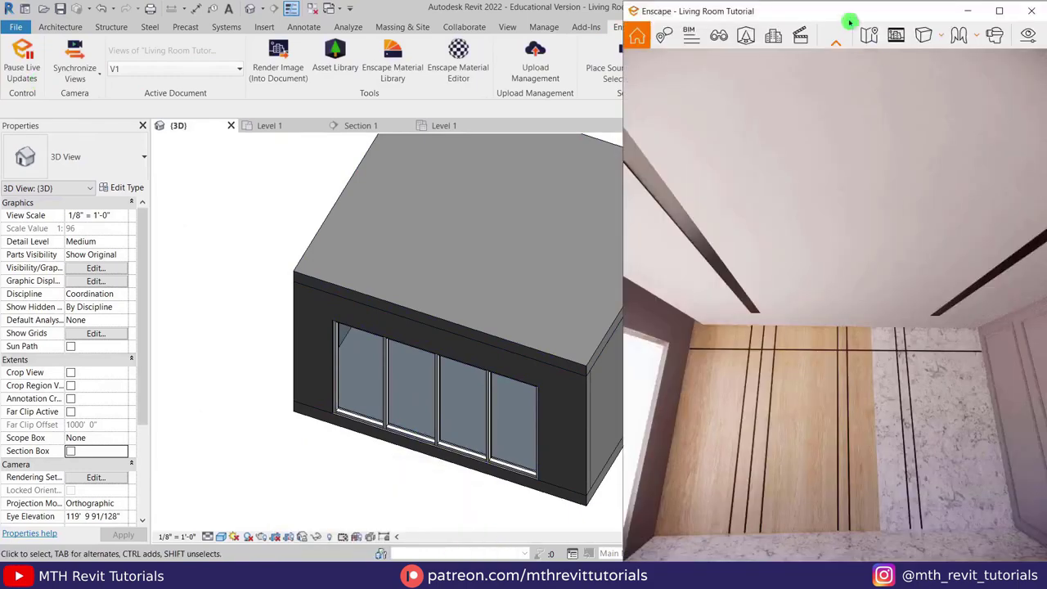
double_click(850, 22)
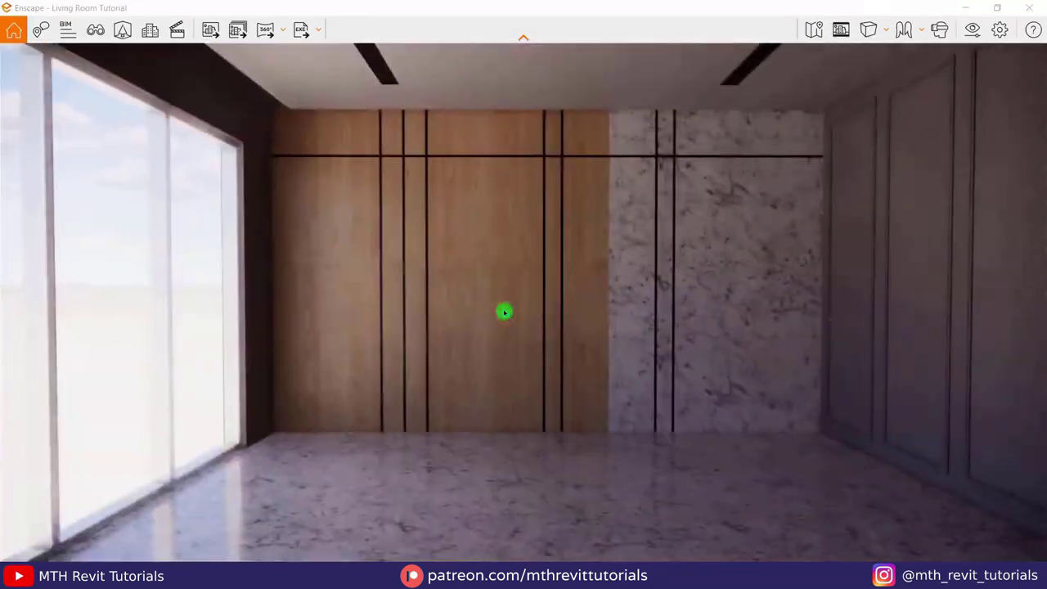
left_click_drag(505, 311, 587, 313)
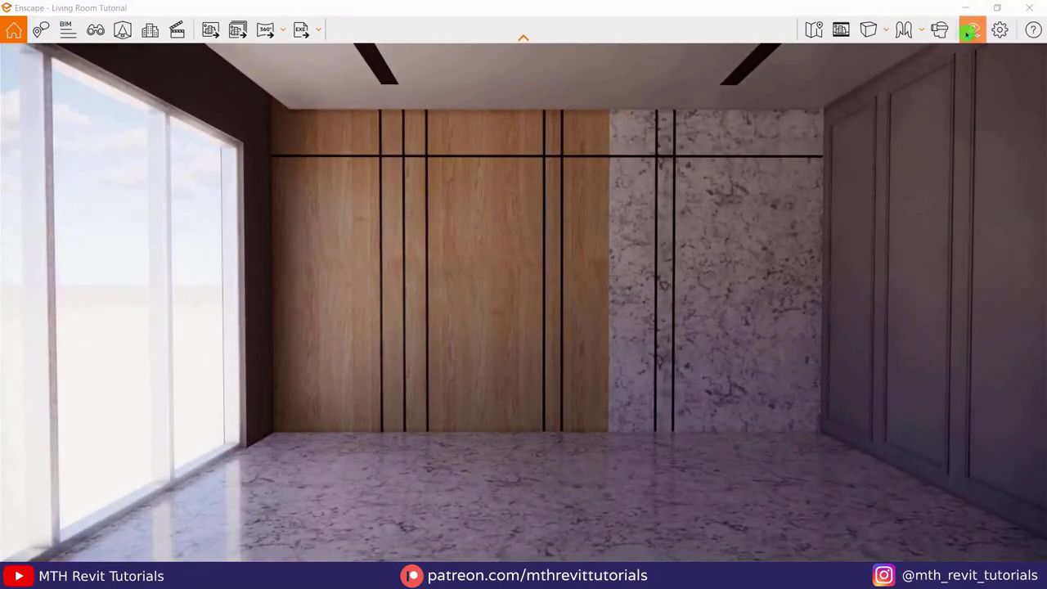
left_click(965, 7)
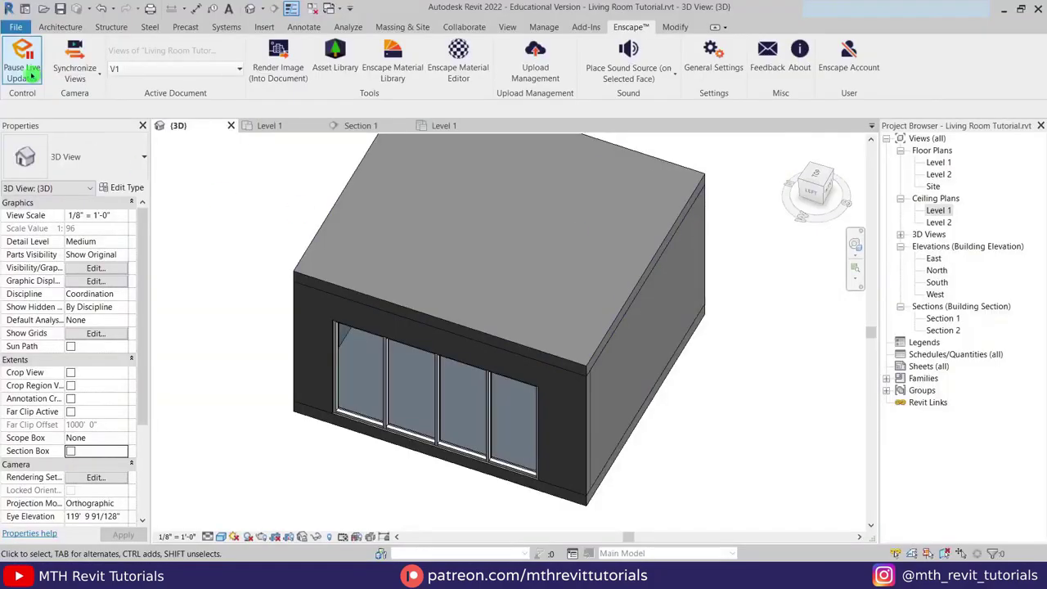
Section-box the ceiling and zoom in on its underside from below.
middle_click_drag(73, 122, 642, 361, "shift")
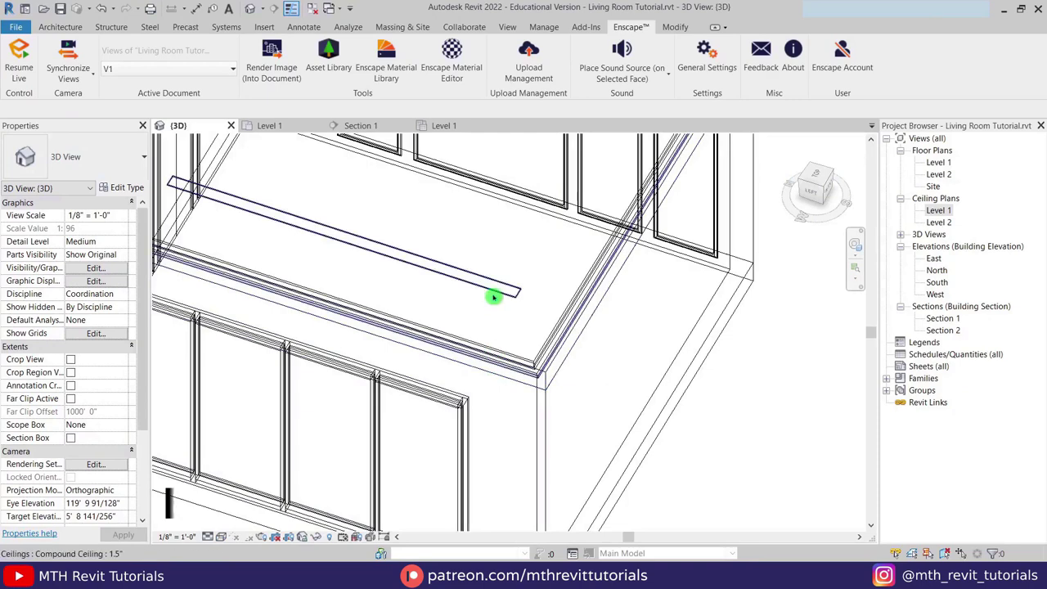
left_click(491, 322)
key("b")
key("x")
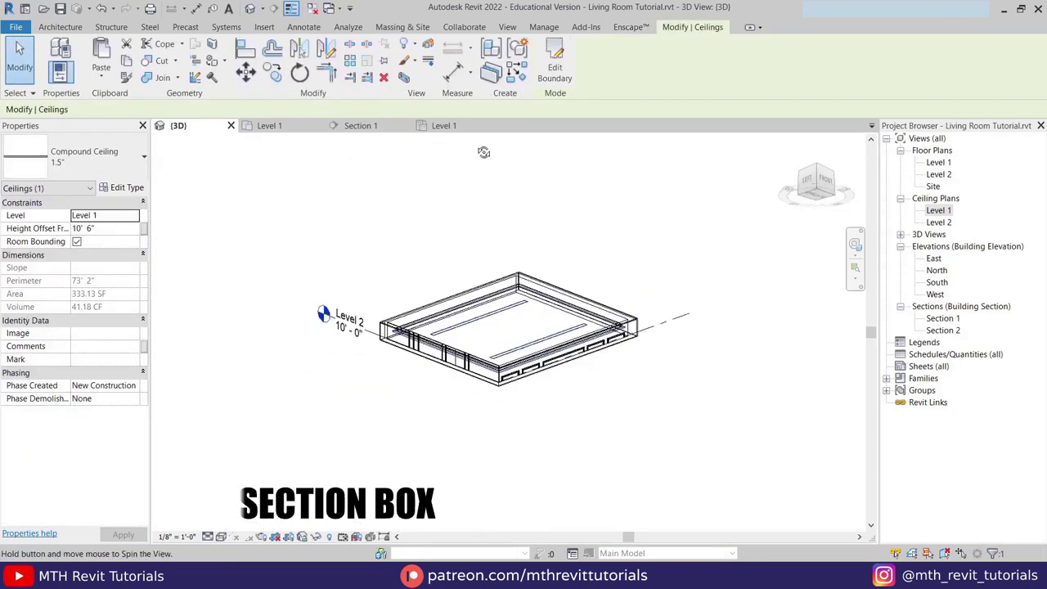
mouse_move(482, 155)
middle_mouse_down("shift")
mouse_move(502, 351)
mouse_move(417, 461)
middle_mouse_up("shift")
key("Escape")
middle_click_drag(404, 327, 283, 285, "shift")
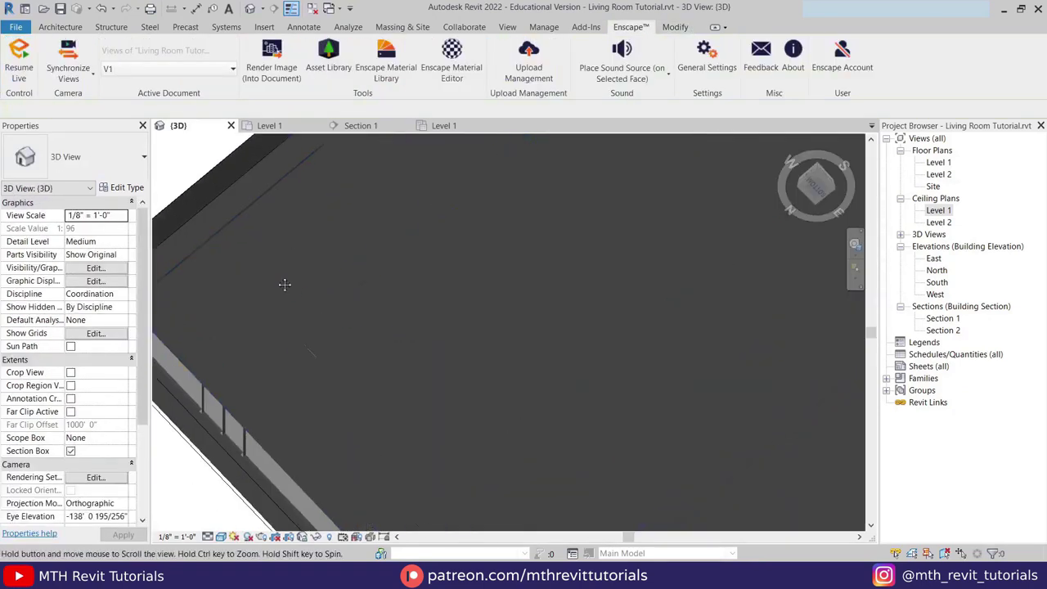
Load the Face Based Light family, place one in the groove, and open Level 1 ceiling plan.
left_click(66, 28)
left_click(158, 51)
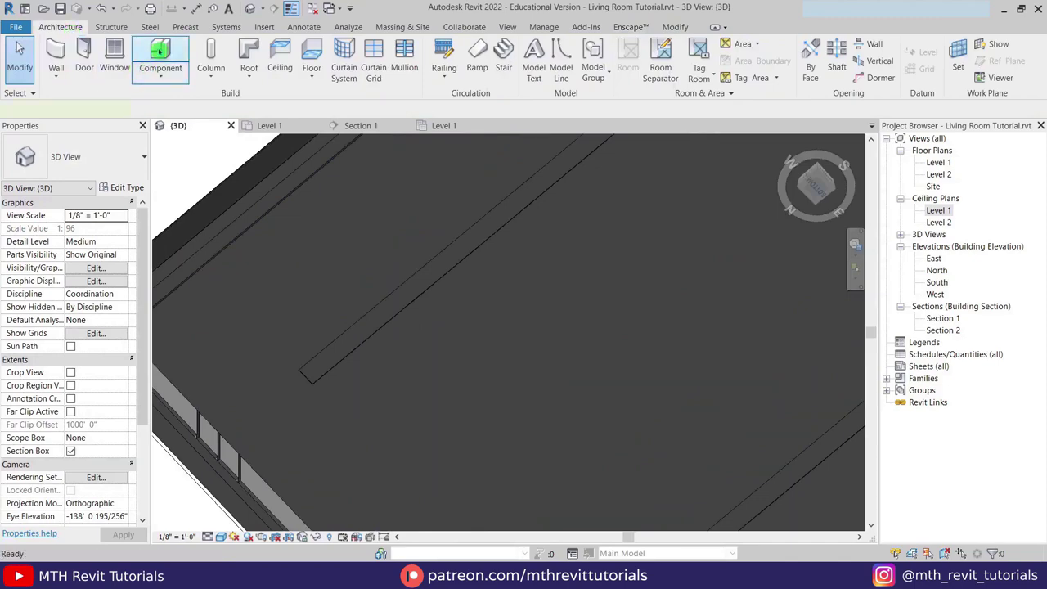
left_click(550, 72)
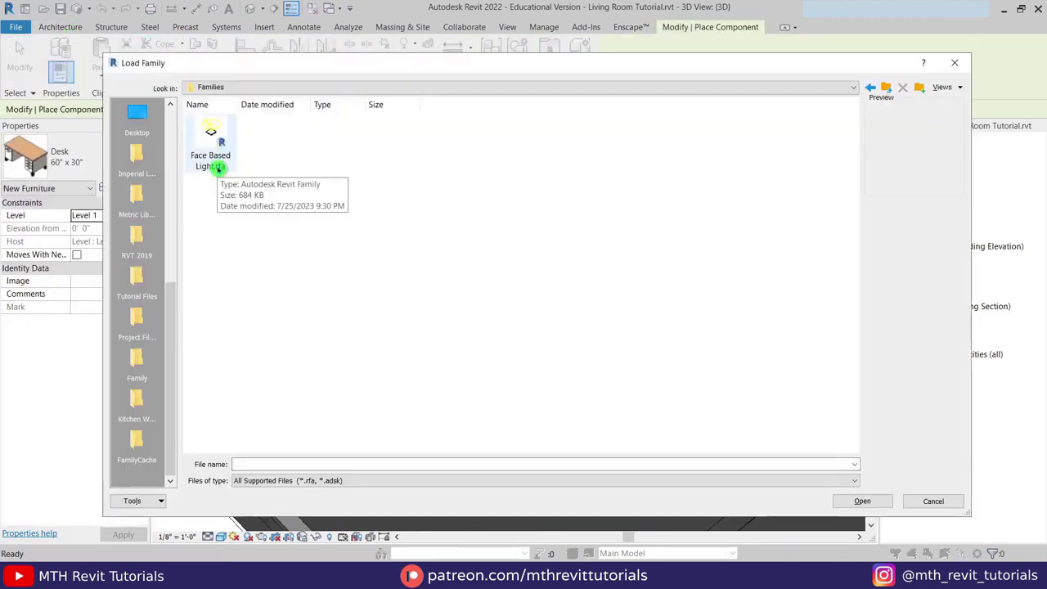
double_click(217, 168)
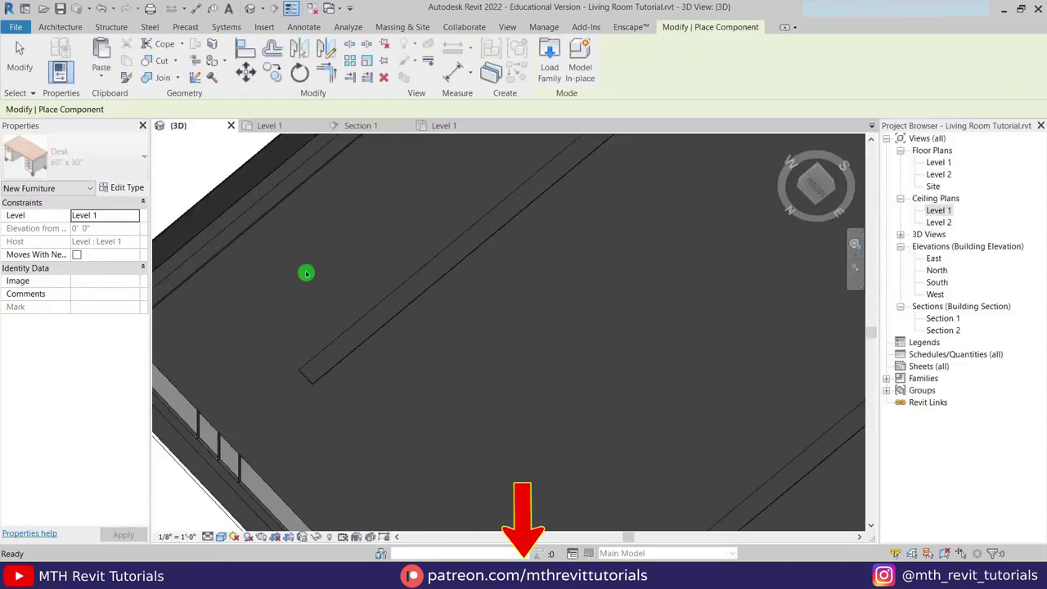
left_click(320, 360)
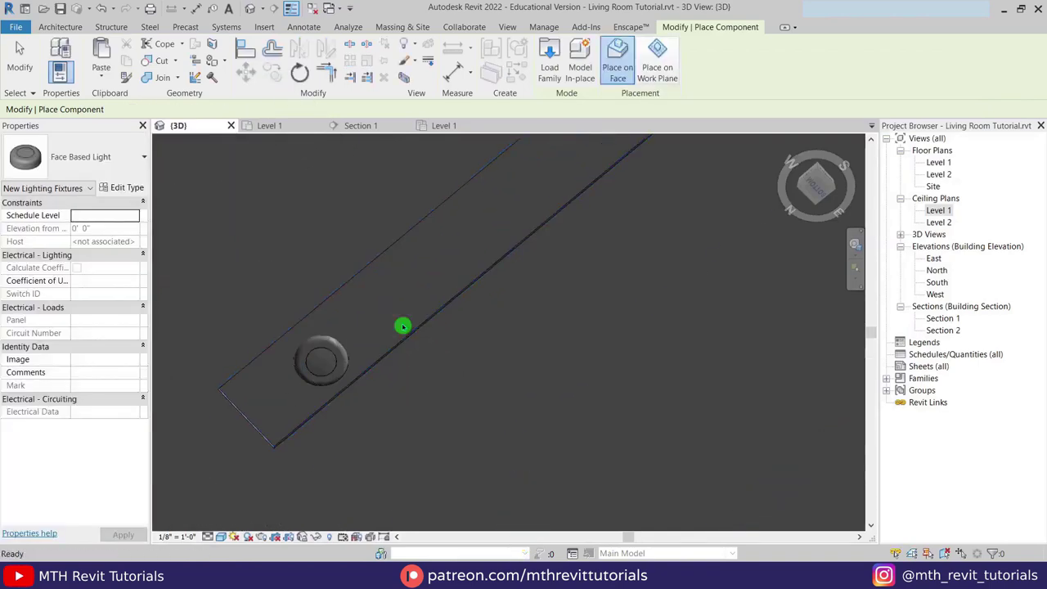
key("Escape")
key("Escape")
left_click(445, 125)
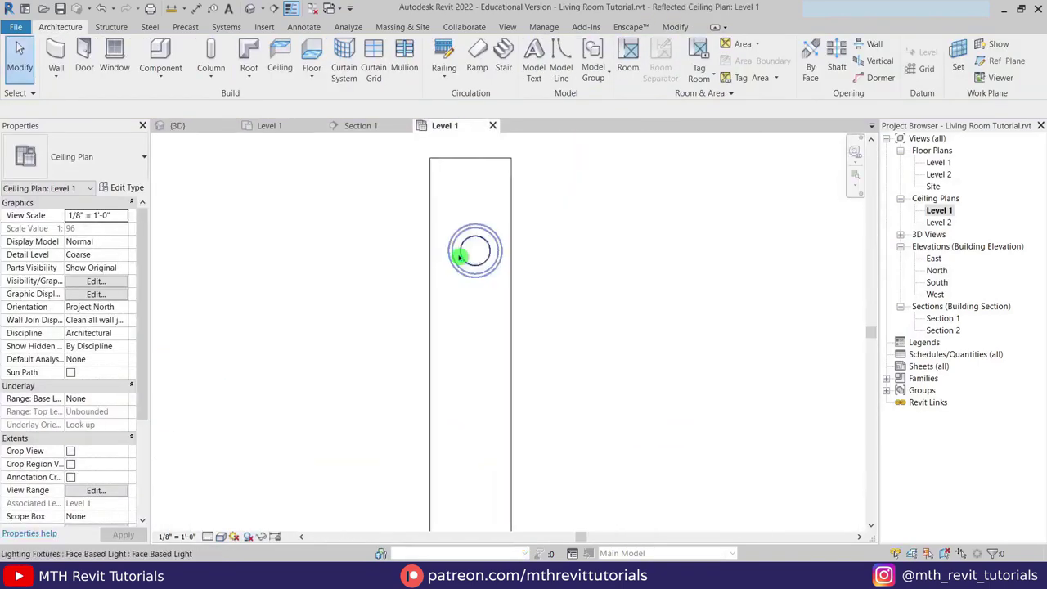
Delete the downlight's EQ dimension while keeping its equality constraint, then select the downlight.
key("d")
key("i")
scroll(594, 283, "up", 5)
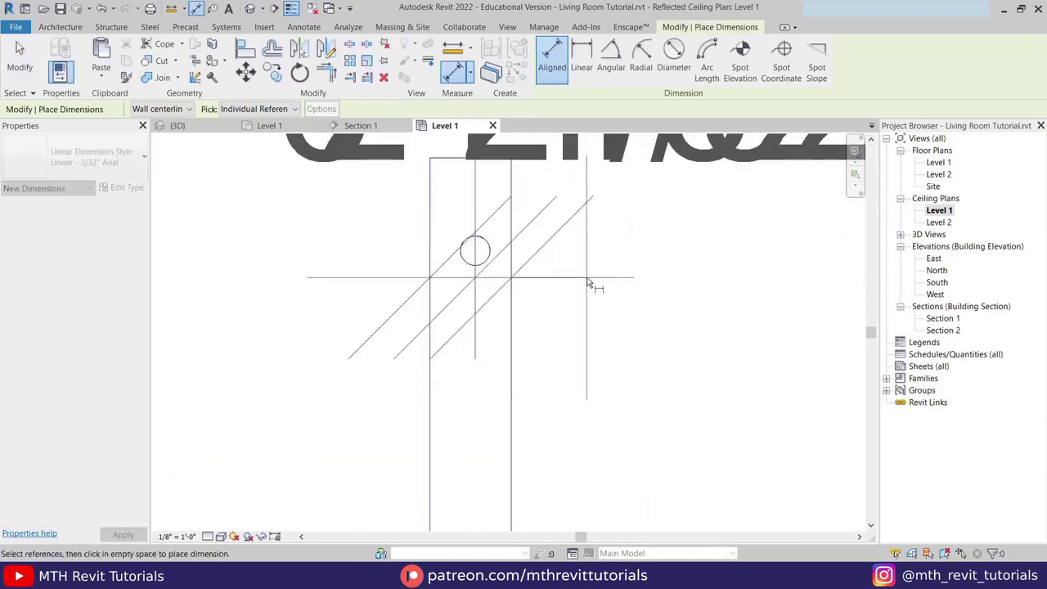
key("Escape")
scroll(510, 385, "down", 4)
left_click(522, 243)
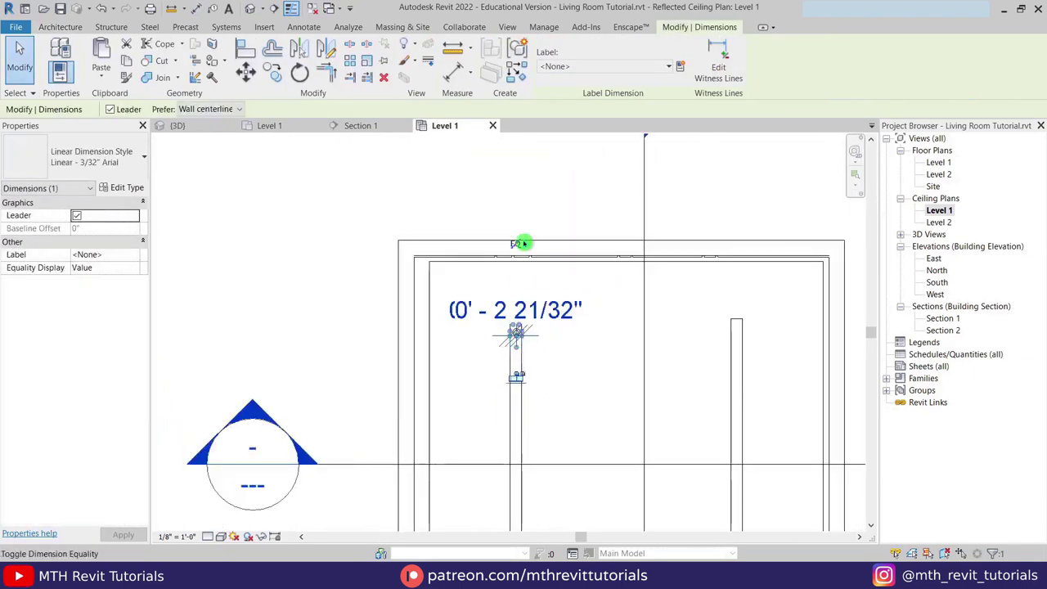
key("Delete")
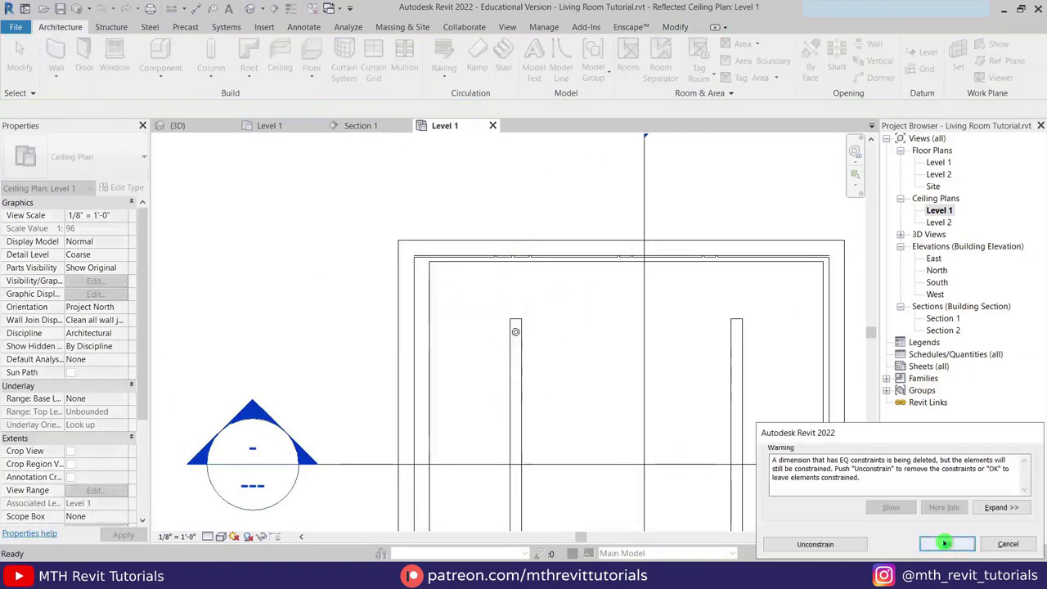
left_click(946, 544)
scroll(491, 339, "up", 2)
scroll(491, 339, "up", 3)
left_click(493, 340)
Move the downlight lower in the left groove and copy it to form a pair.
key("m")
key("v")
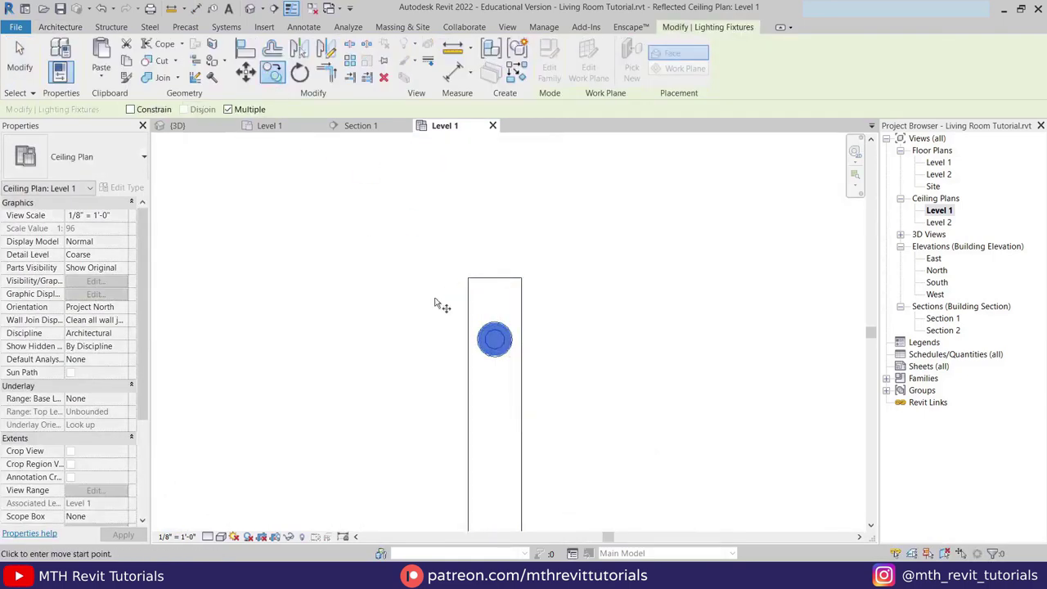
left_click(492, 384)
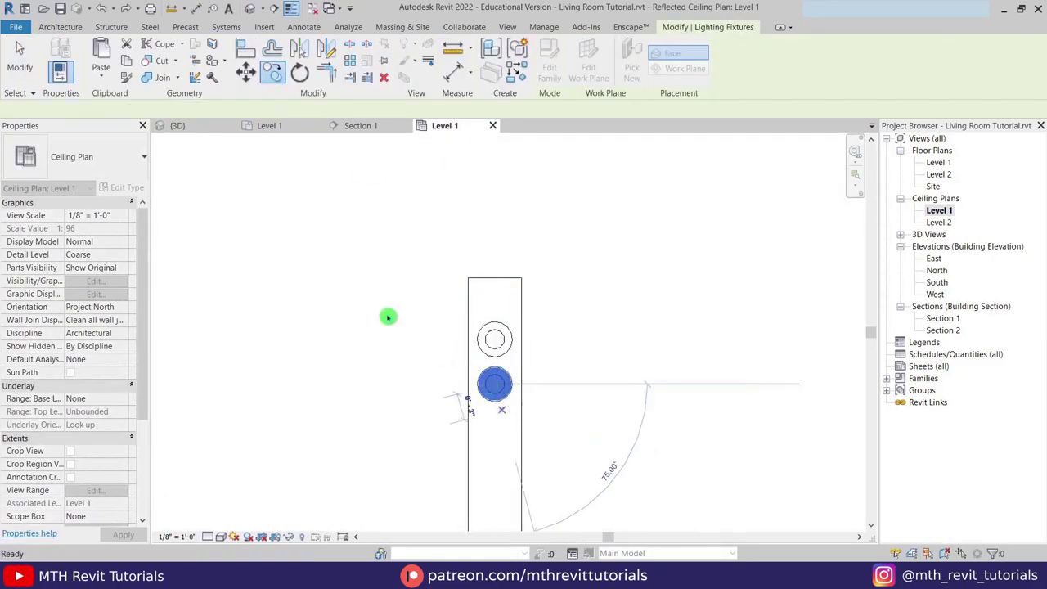
scroll(489, 322, "down", 3)
scroll(442, 236, "down", 2)
left_click(441, 236)
left_click(325, 45)
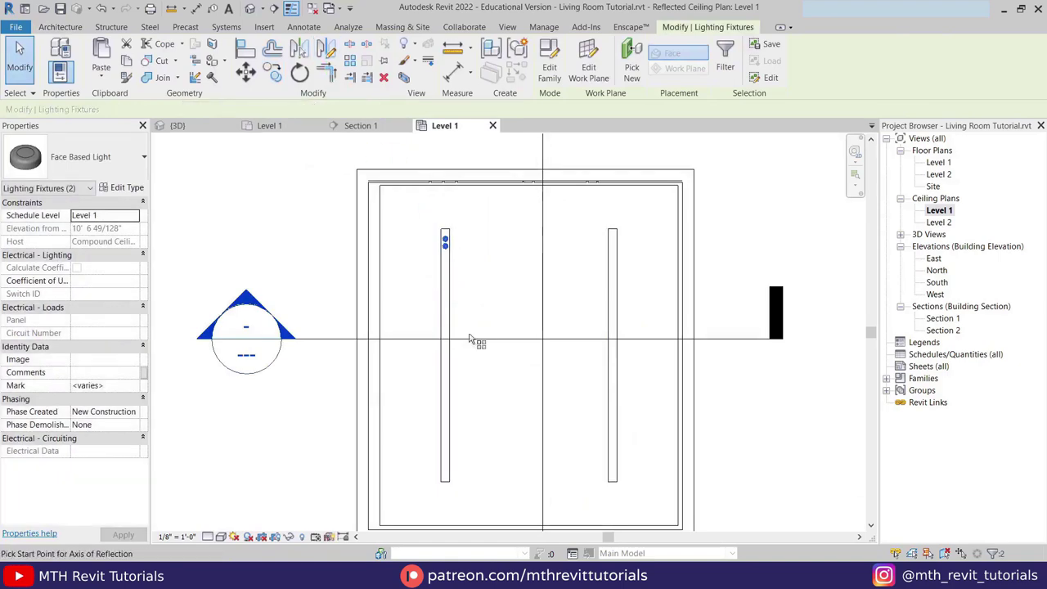
left_click(445, 355)
left_click(513, 439)
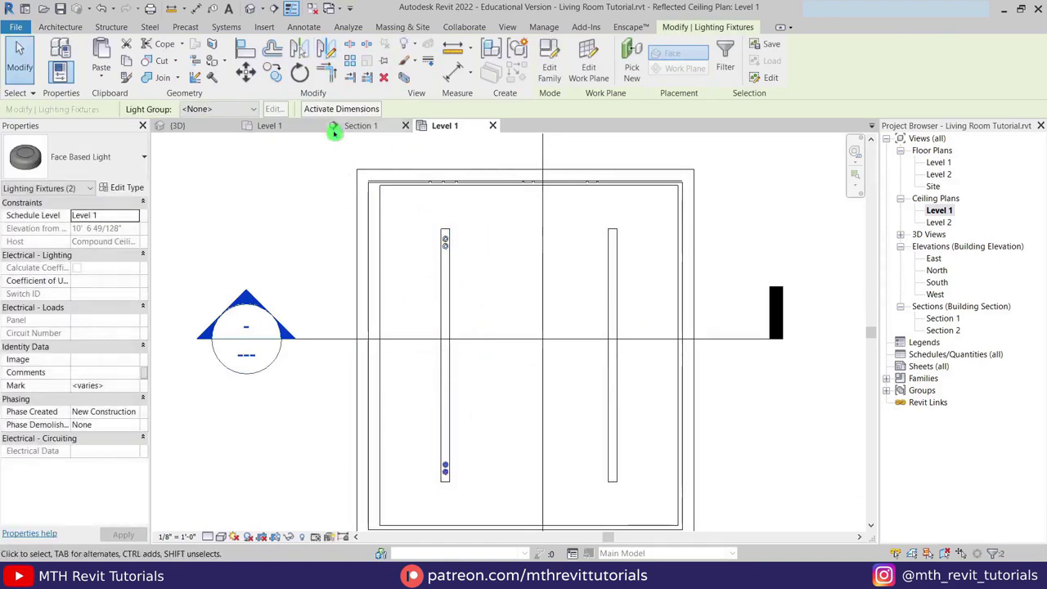
Copy the downlight pair up the left groove at 3' spacing.
key("c")
key("o")
scroll(510, 450, "up", 2)
left_click(443, 488)
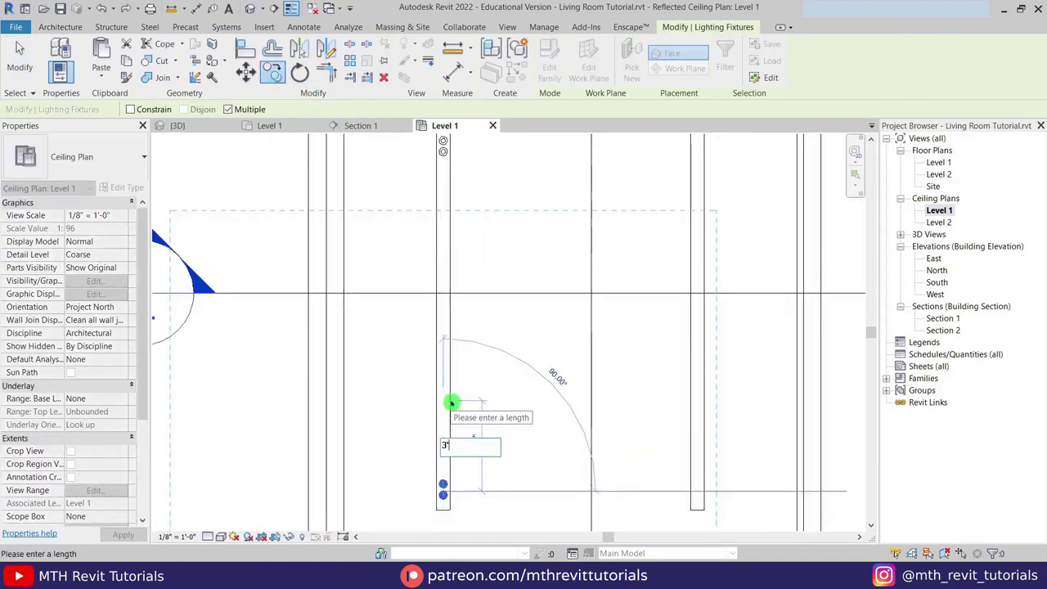
left_click(450, 402)
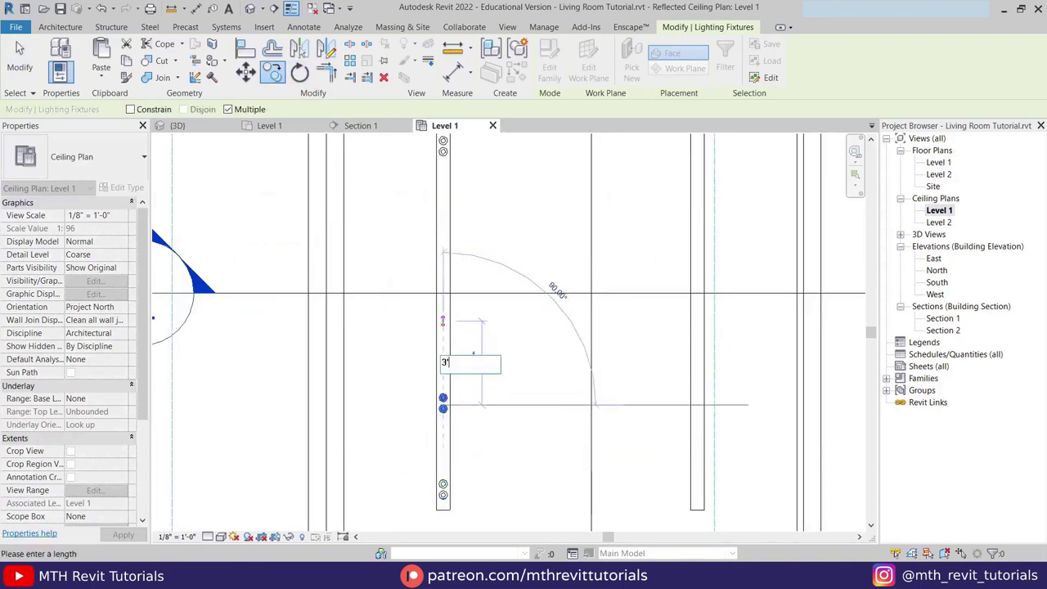
key("Return")
type("3")
key("Return")
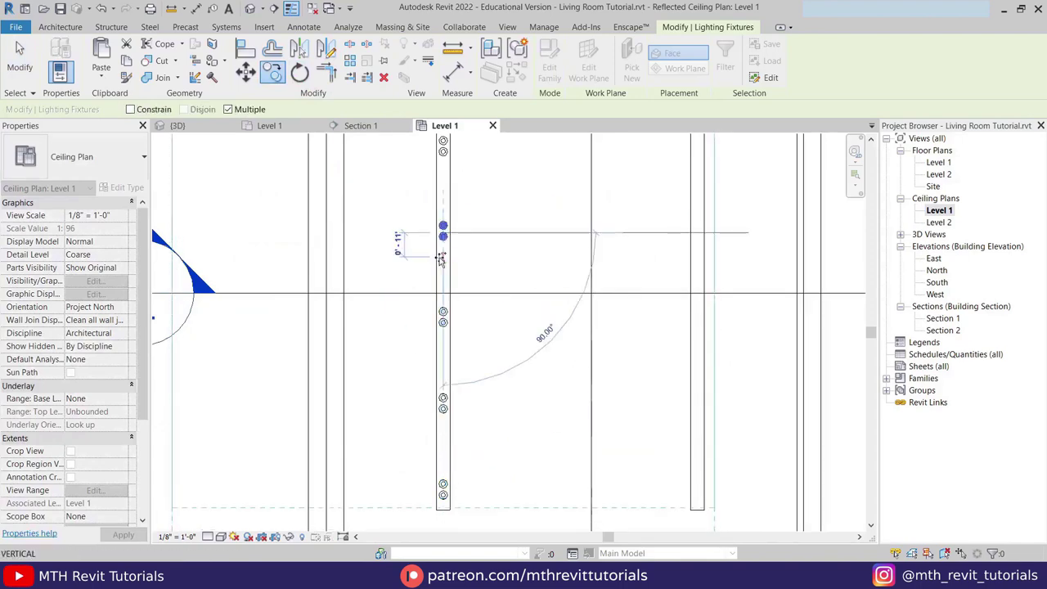
key("Escape")
key("Escape")
Copy the full column of left-groove downlights into the right groove.
scroll(518, 414, "down", 2)
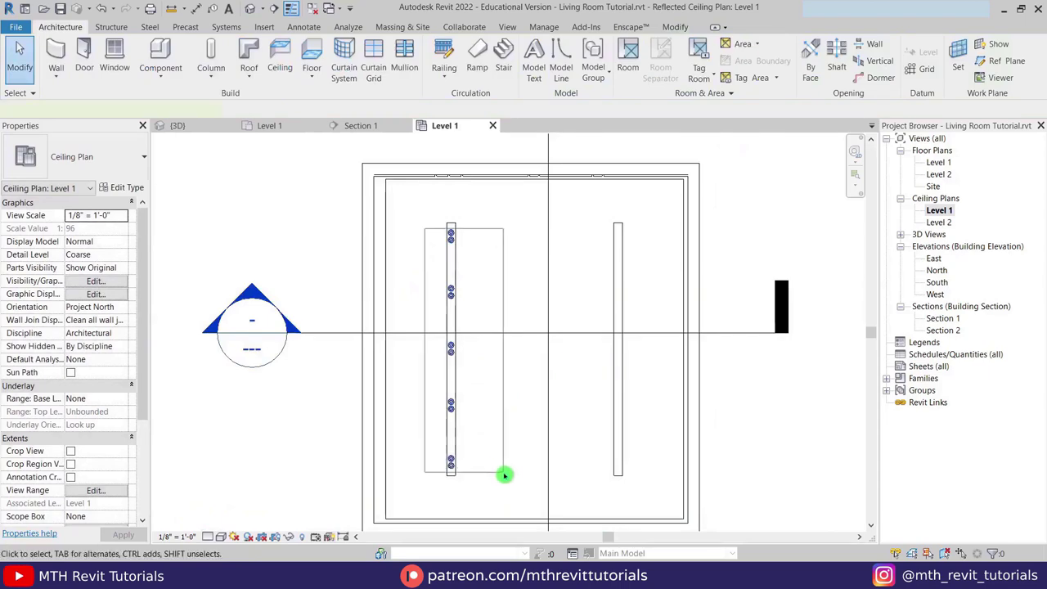
left_click_drag(505, 474, 374, 226)
key("c")
key("o")
left_click(456, 226)
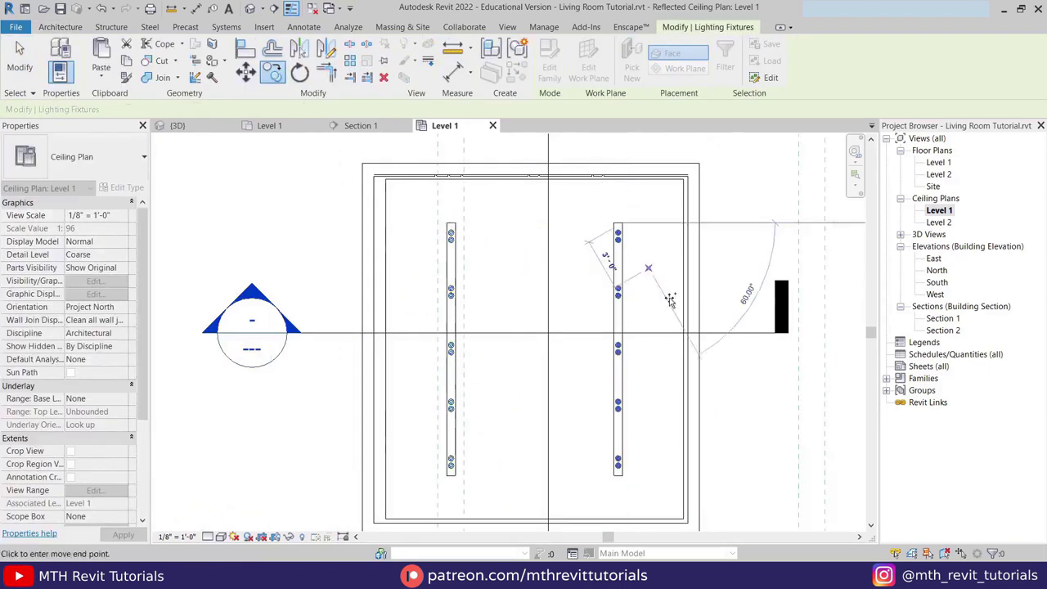
key("Escape")
key("Escape")
Turn on Enscape Render Live, view the render window, then return to Revit's 3D view.
left_click(630, 29)
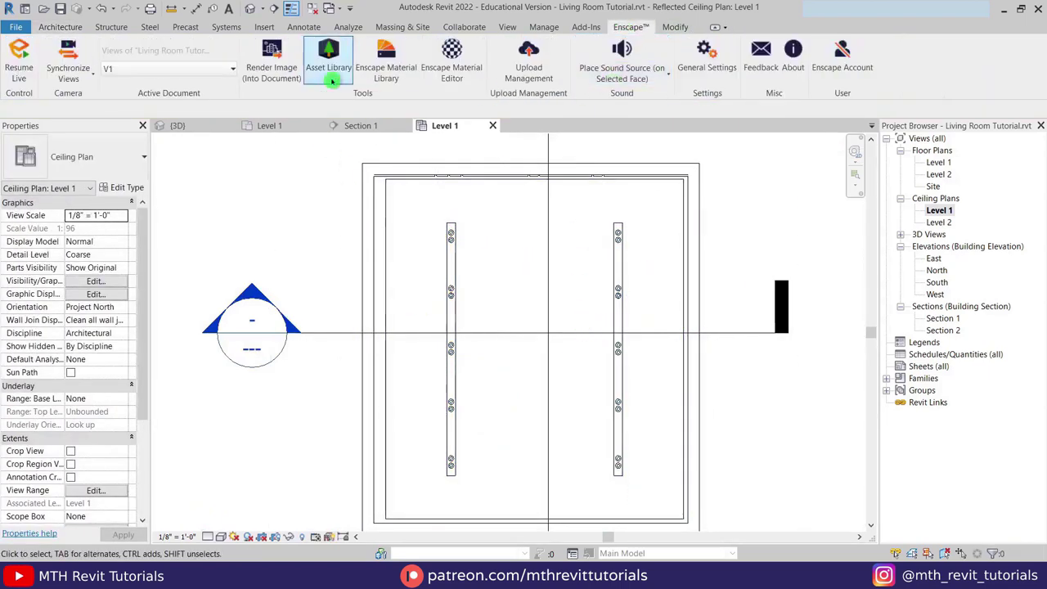
left_click(21, 69)
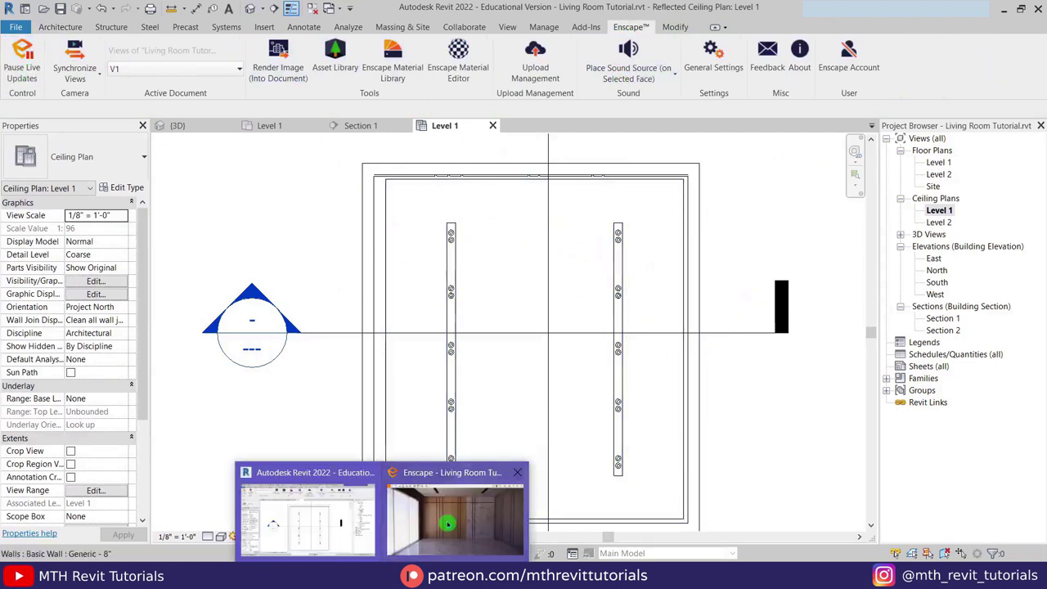
left_click(434, 533)
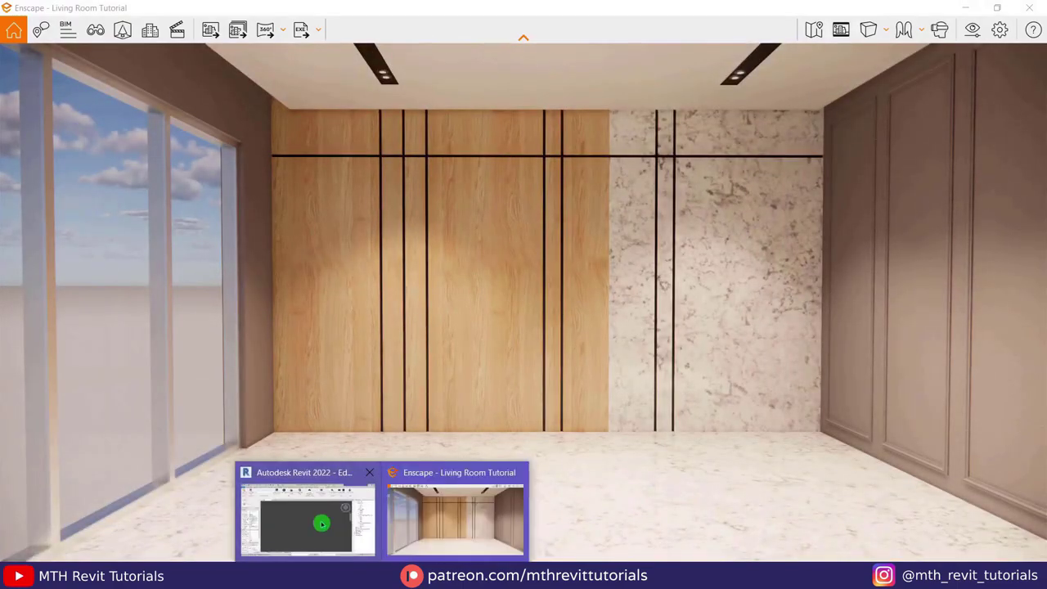
left_click(320, 521)
mouse_move(351, 322)
middle_mouse_down("shift")
mouse_move(384, 303)
mouse_move(393, 497)
middle_mouse_up("shift")
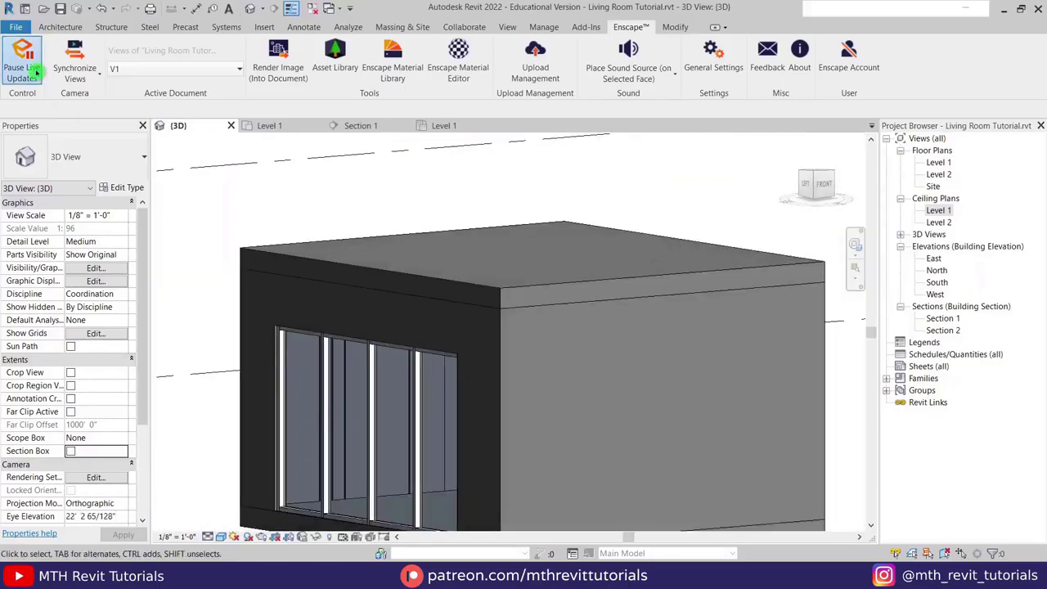
Select a downlight in the Level 1 ceiling plan and open its 00 - LED - Metal material appearance.
left_click(442, 125)
scroll(469, 226, "up", 3)
left_click(470, 226)
scroll(470, 221, "up", 2)
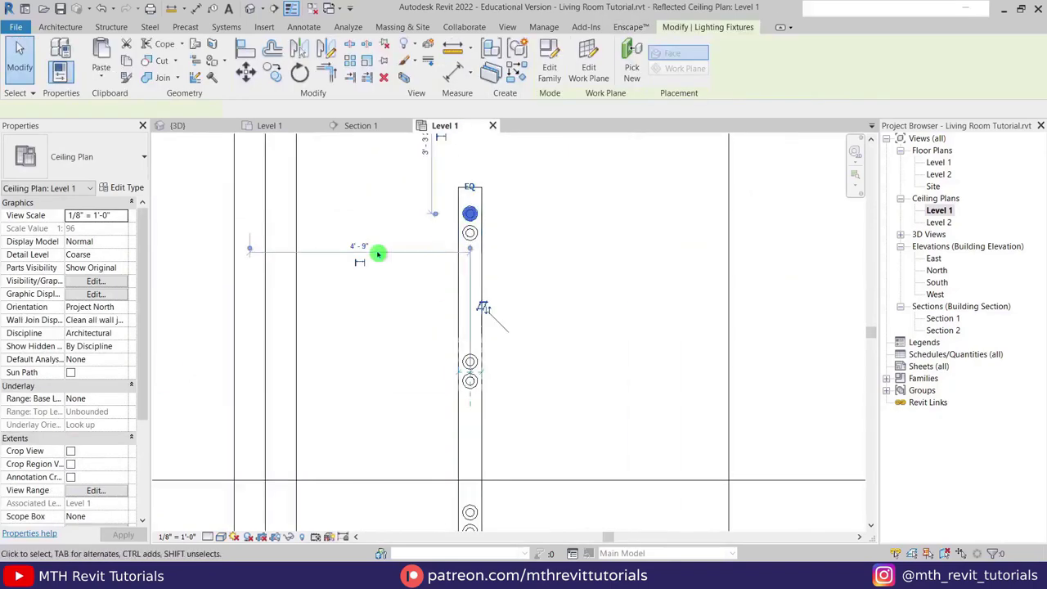
left_click(122, 187)
left_click(625, 292)
left_click(743, 292)
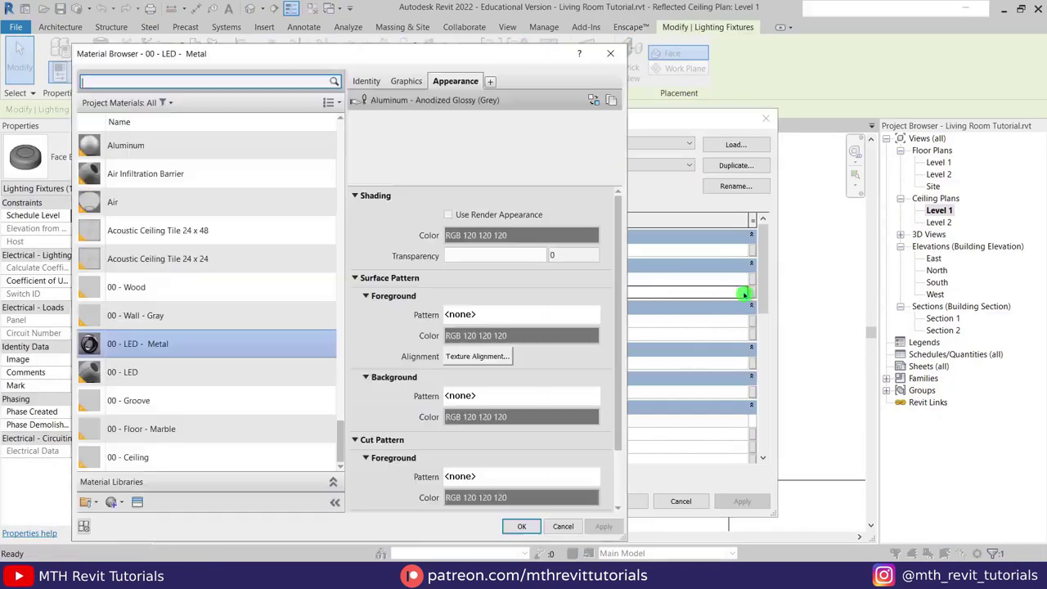
Set the metal's appearance colour to dark grey RGB 66 66 66 and accept all dialogs.
left_click(538, 232)
left_click_drag(499, 266, 493, 292)
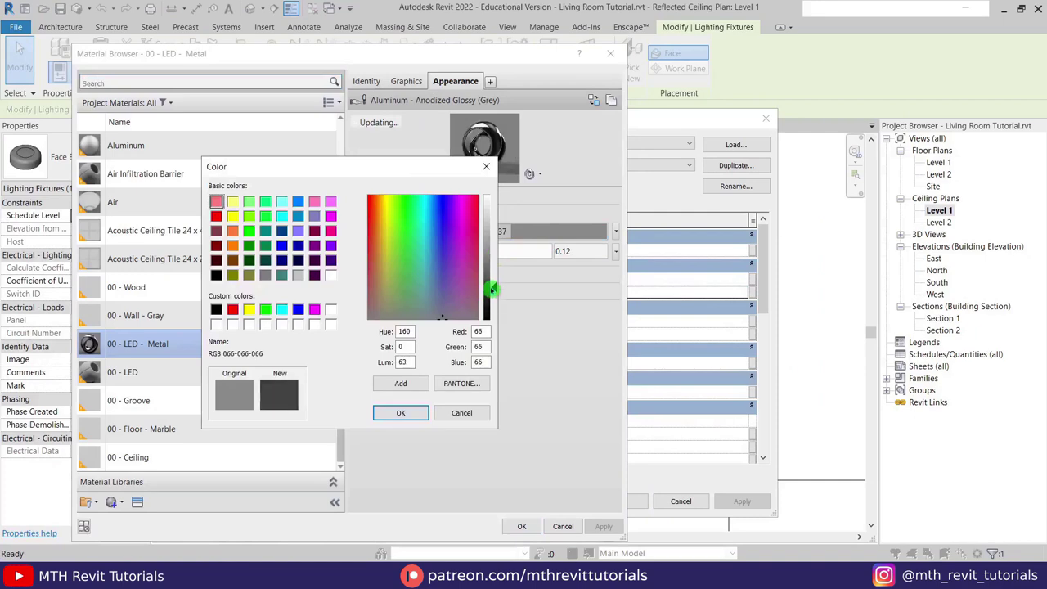
left_click(401, 413)
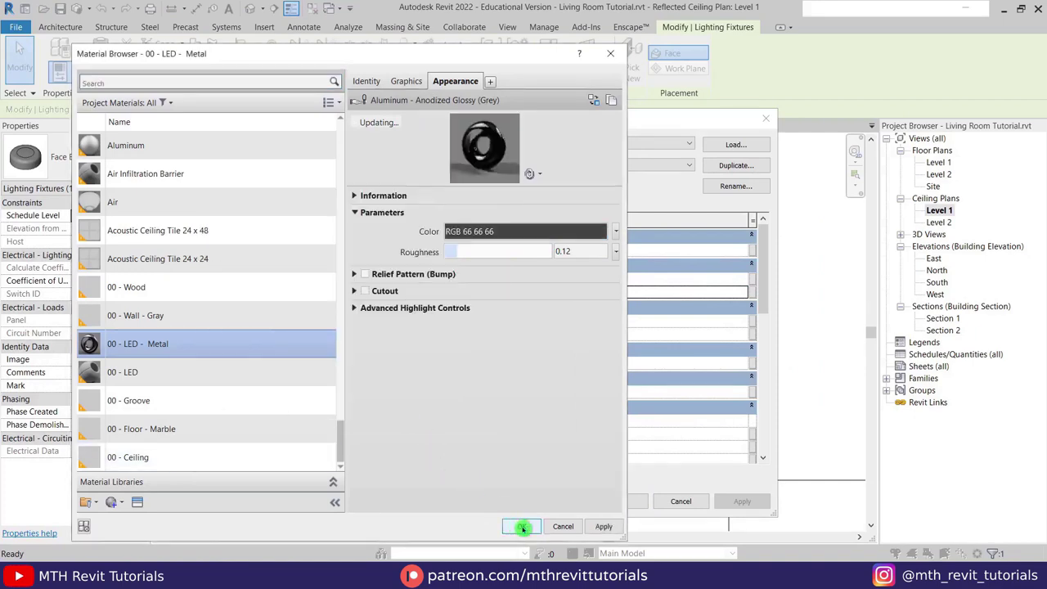
left_click(521, 526)
left_click(619, 501)
left_click(571, 342)
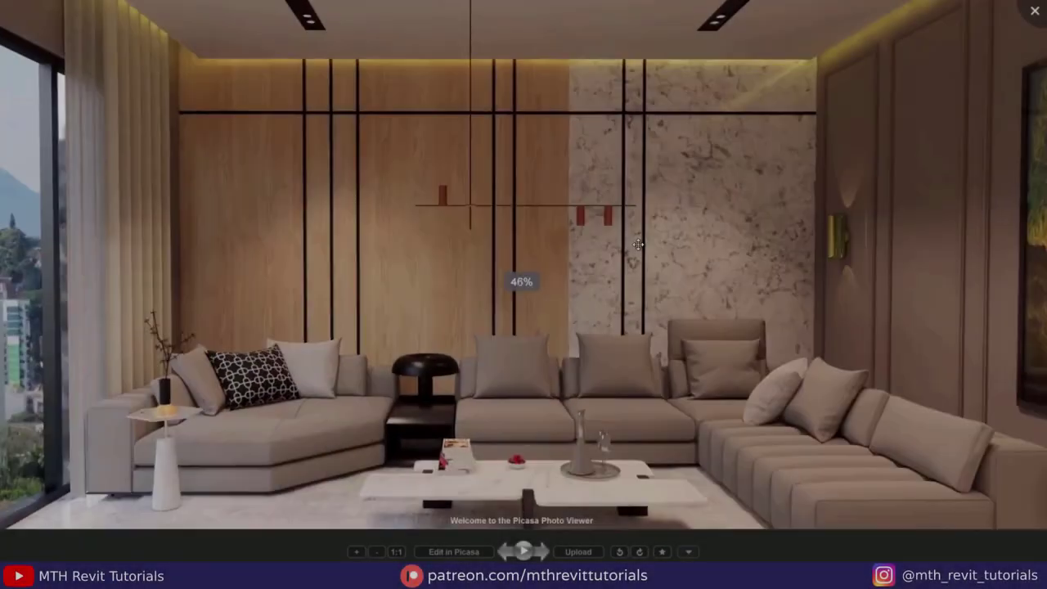
scroll(746, 287, "up", 5)
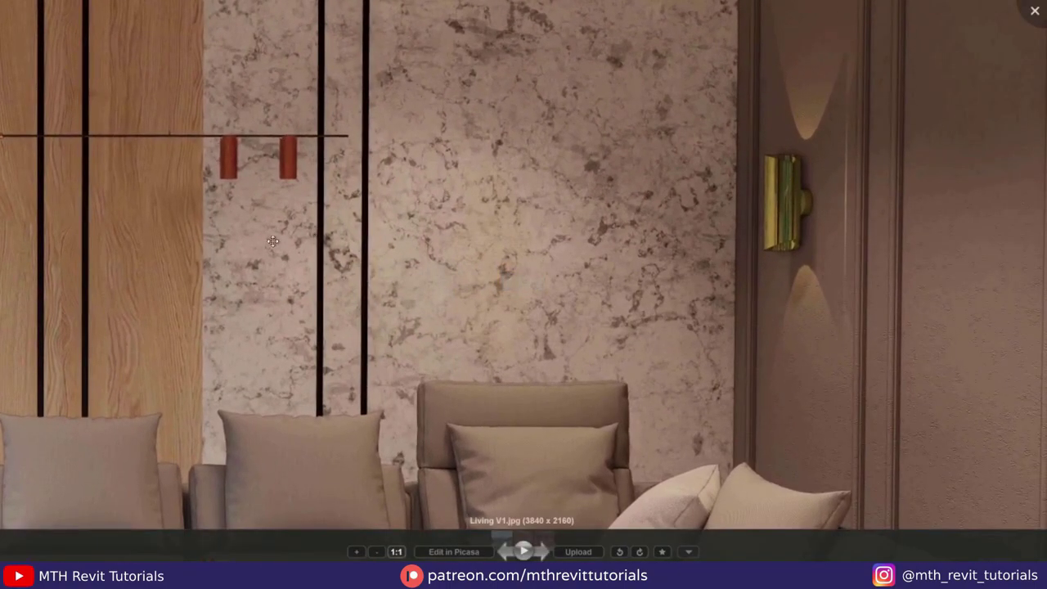
mouse_move(272, 242)
left_mouse_down()
mouse_move(619, 158)
mouse_move(753, 37)
left_mouse_up()
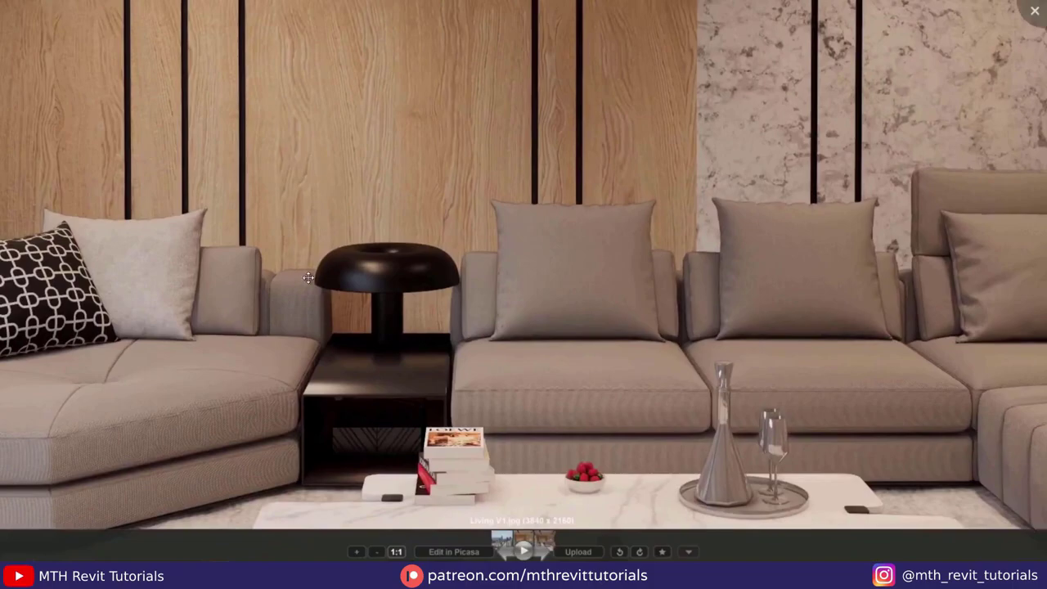
scroll(308, 278, "down", 2)
scroll(327, 266, "down", 2)
scroll(352, 254, "down", 1)
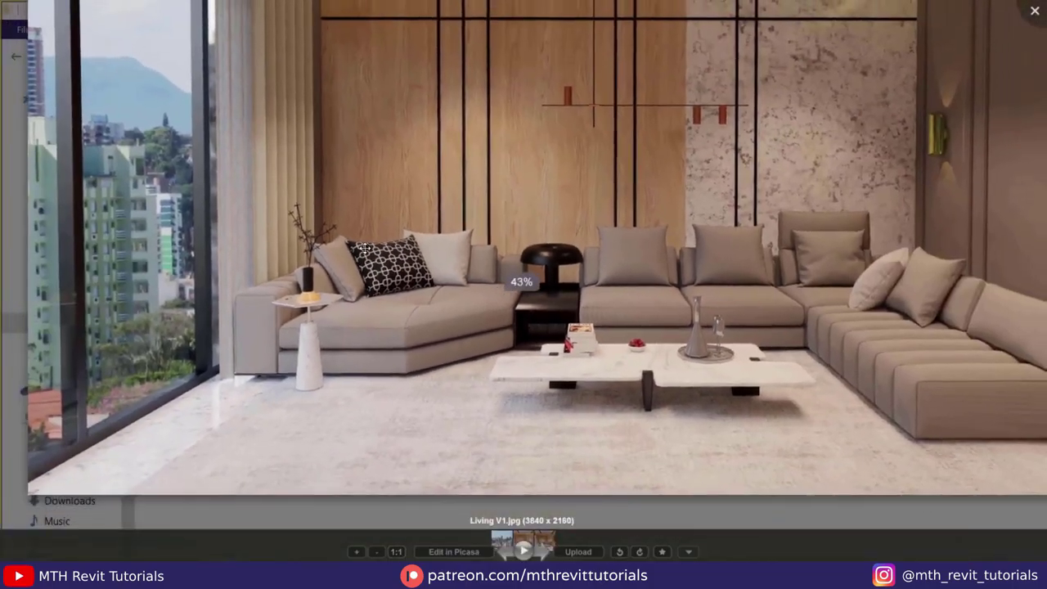